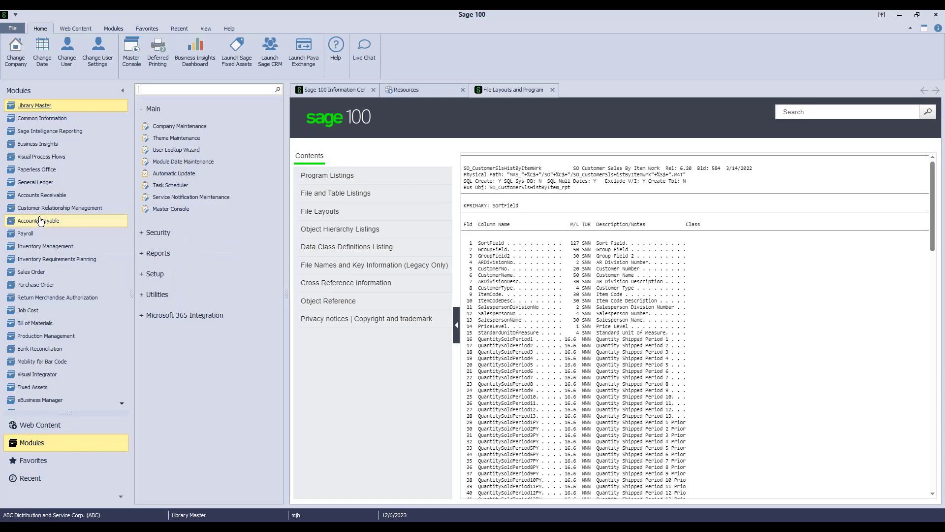
Switch to Accounts Payable, keep the 12/6/2023 accounting date, and open Vendor Maintenance
{"action": "left_click", "coordinate": [40, 220]}
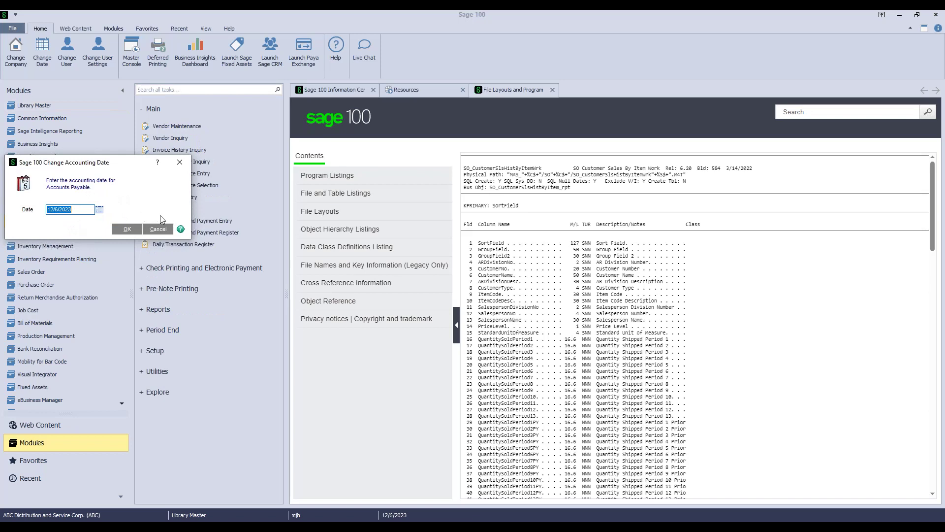
{"action": "left_click", "coordinate": [123, 230]}
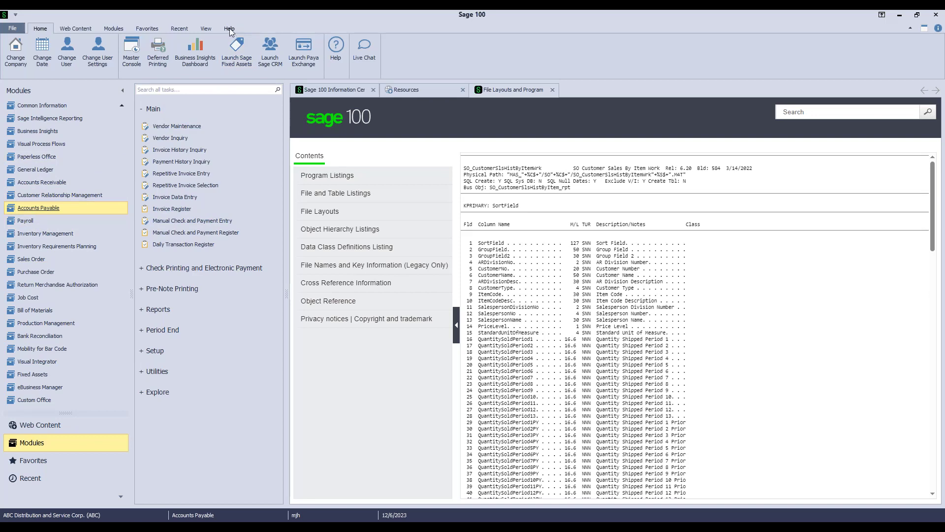
{"action": "left_click", "coordinate": [172, 127]}
Load vendor 01-AIRWAY (Airway Property) and set its Vendor Type to Business
{"action": "left_click", "coordinate": [131, 120]}
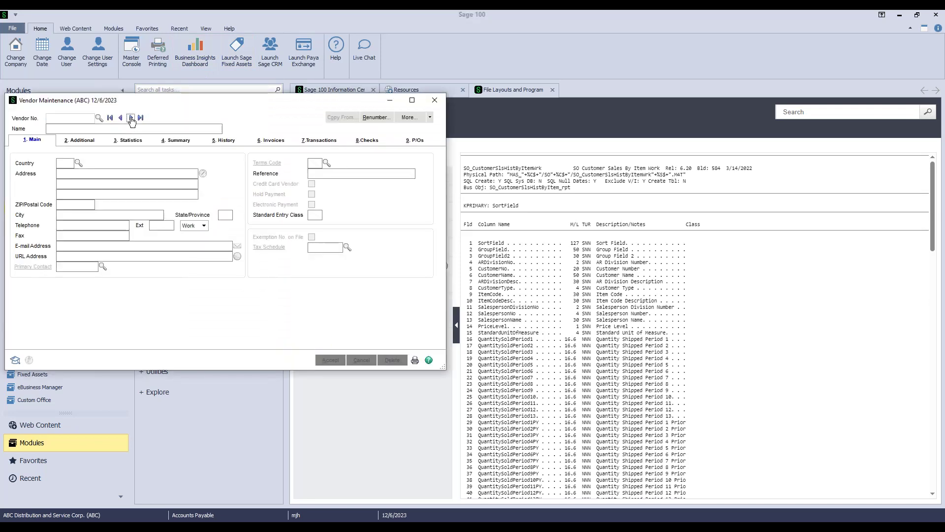
{"action": "left_click", "coordinate": [88, 141]}
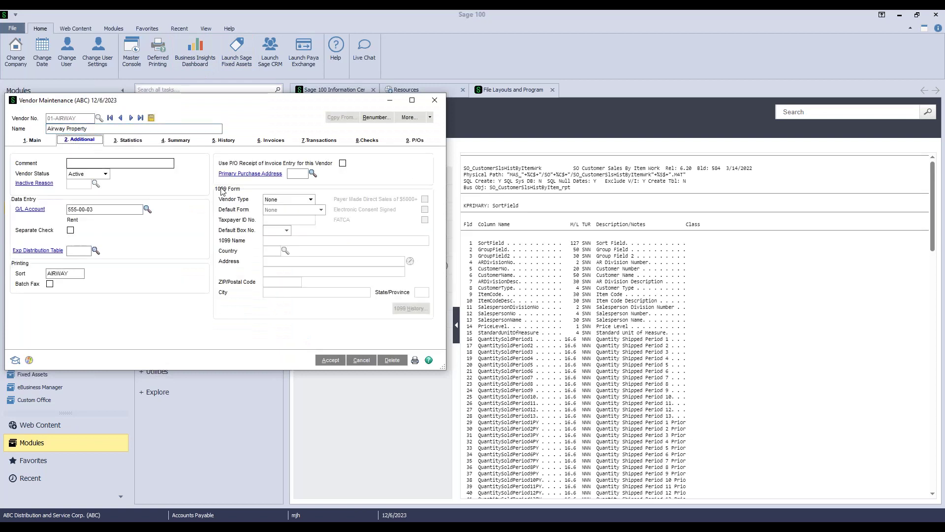
{"action": "left_click", "coordinate": [306, 199]}
{"action": "left_click", "coordinate": [294, 217]}
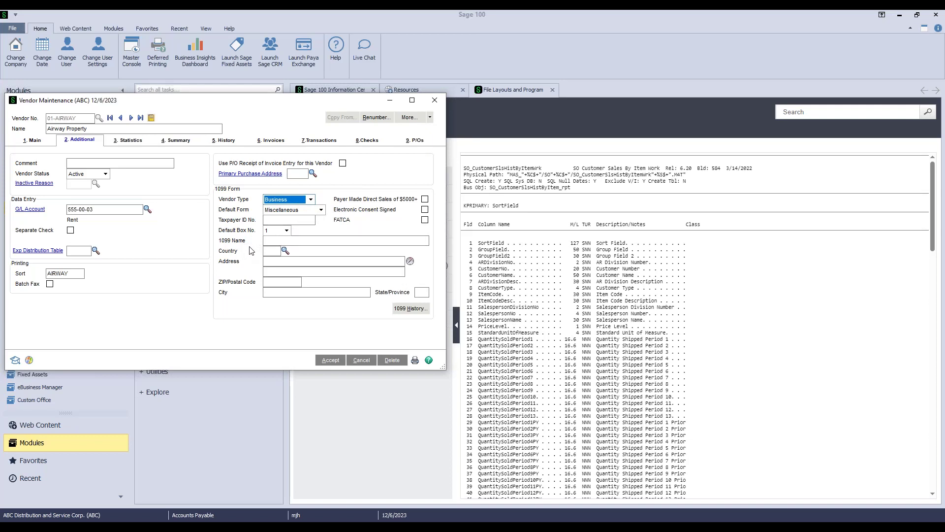
Review the 1099 Name, Taxpayer ID and 1099 address fields, then close Vendor Maintenance
{"action": "left_click", "coordinate": [266, 240]}
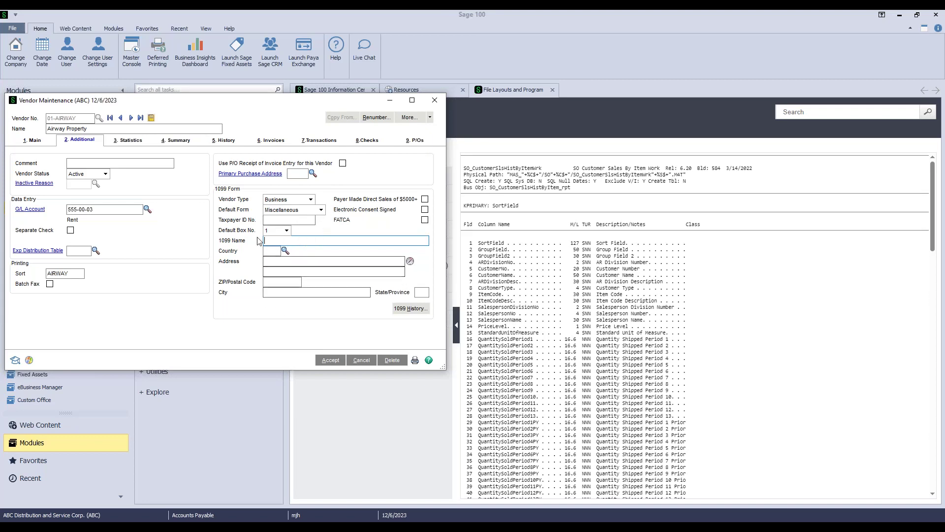
{"action": "left_click", "coordinate": [270, 219]}
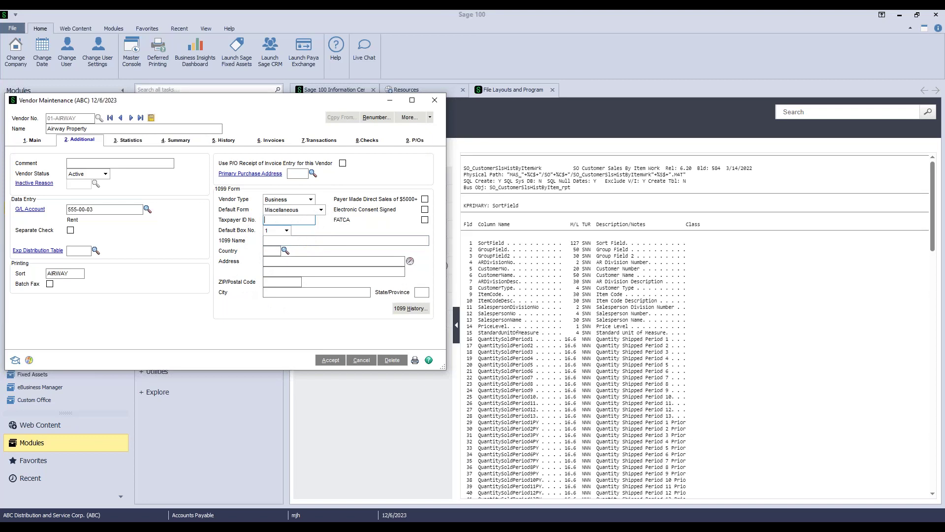
{"action": "left_click", "coordinate": [33, 141]}
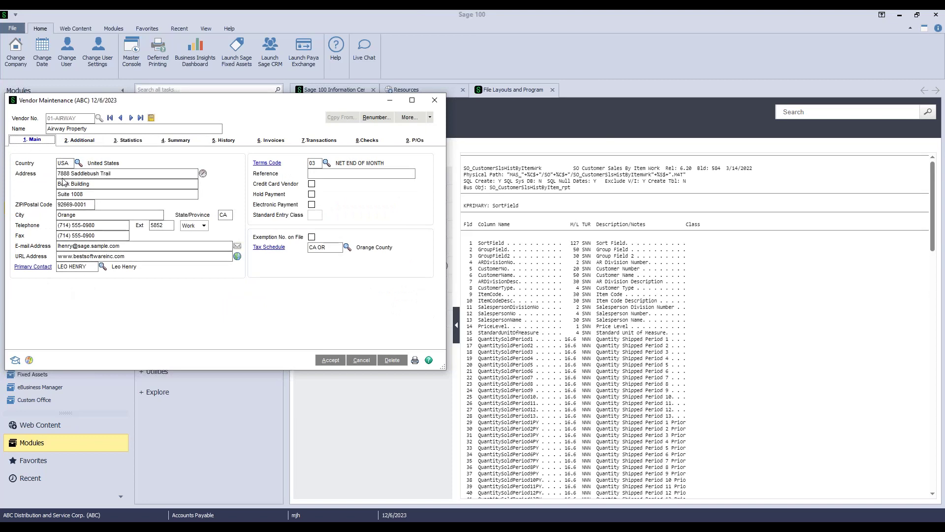
{"action": "left_click", "coordinate": [75, 140]}
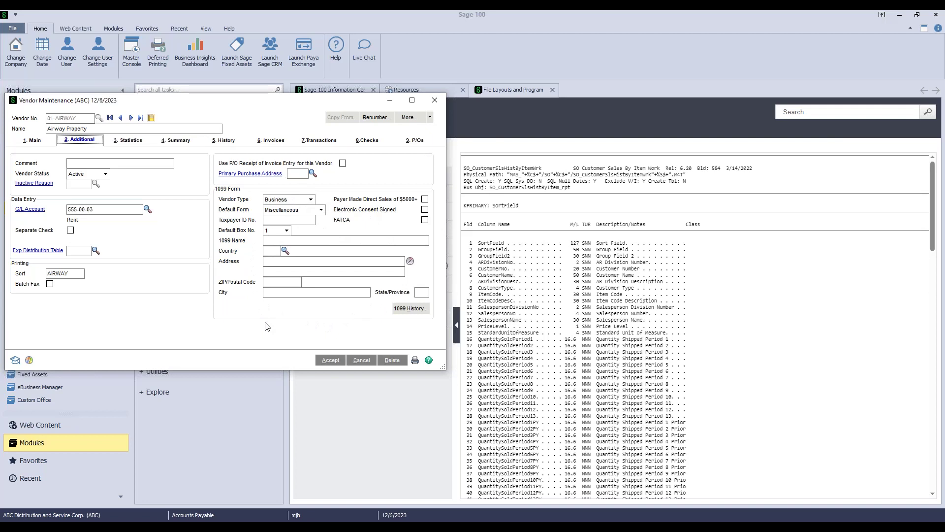
{"action": "left_click", "coordinate": [315, 258]}
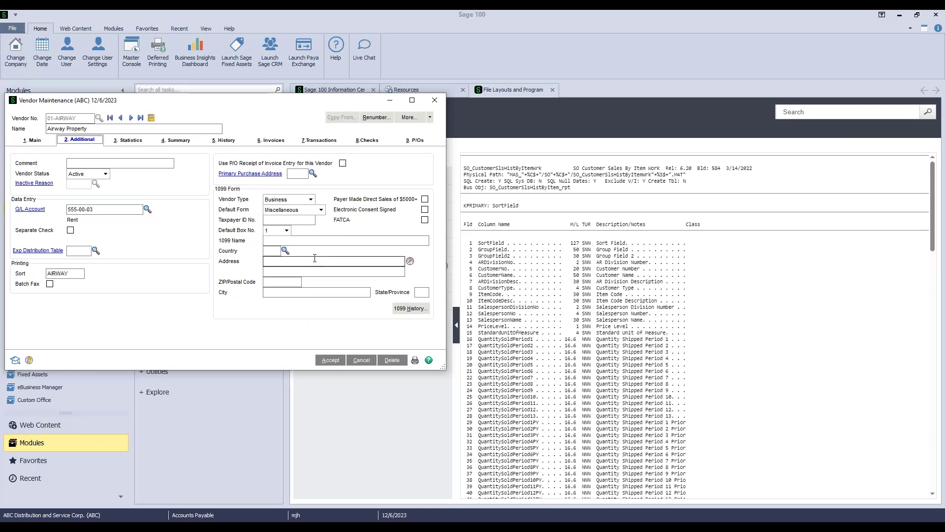
{"action": "left_click", "coordinate": [307, 271]}
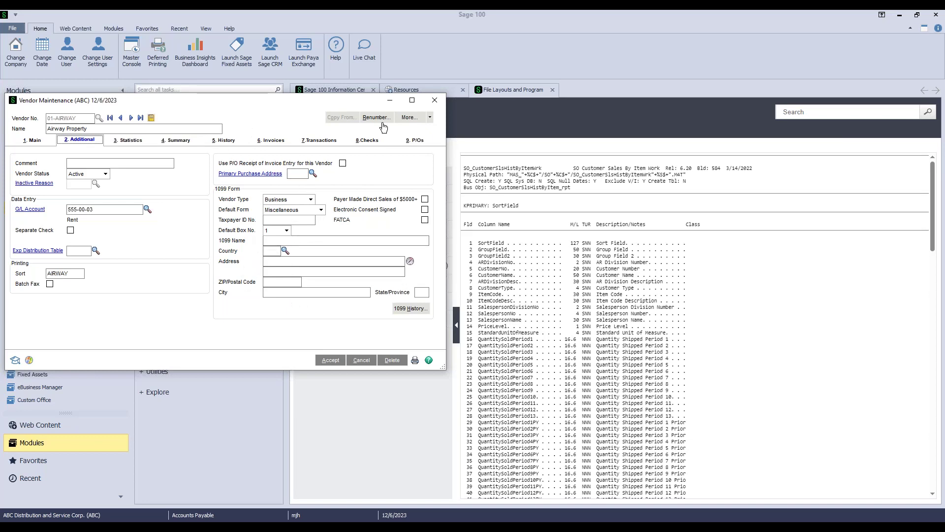
{"action": "left_click", "coordinate": [433, 102]}
Discard the vendor changes, enter Payroll past the date and tax-engine prompts, and expand Setup
{"action": "left_click", "coordinate": [473, 203]}
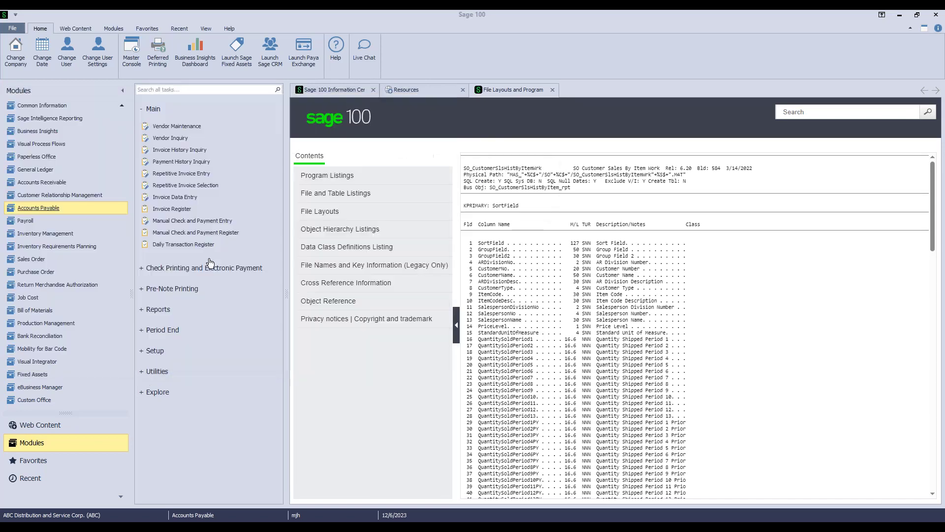
{"action": "key", "text": "Return"}
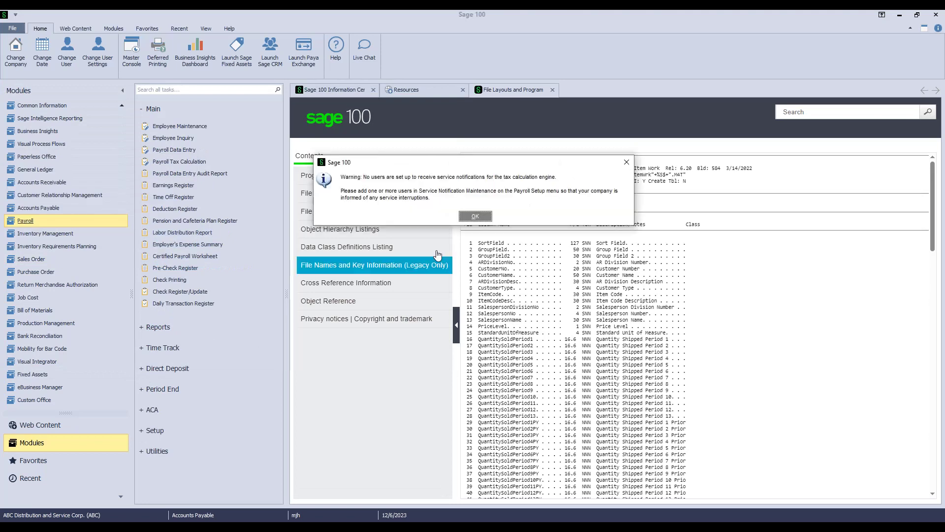
{"action": "left_click", "coordinate": [469, 218]}
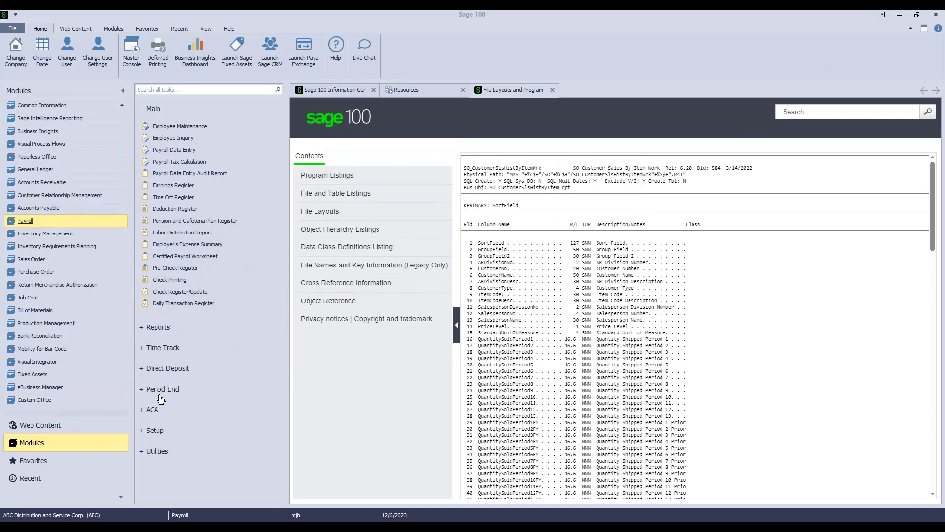
{"action": "left_click", "coordinate": [154, 430]}
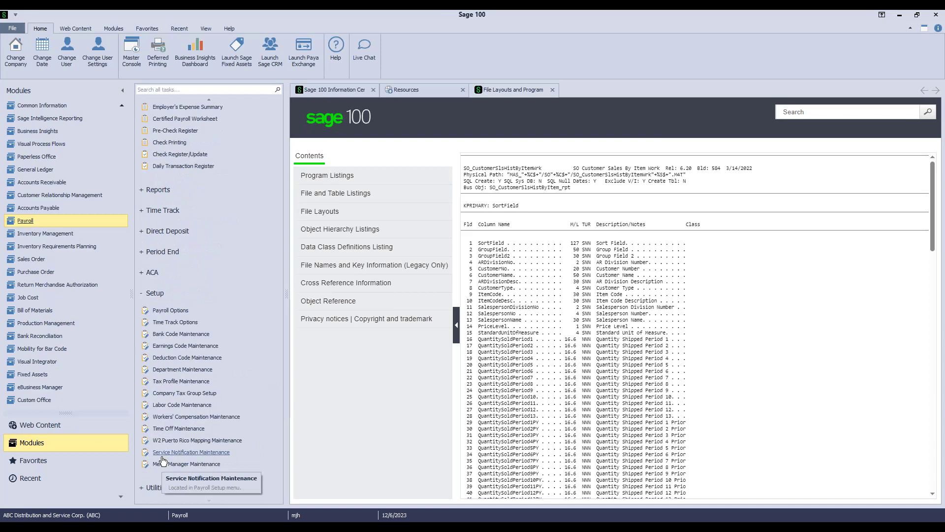
Set the View tab's Application Scaling to Large
{"action": "left_click", "coordinate": [205, 28]}
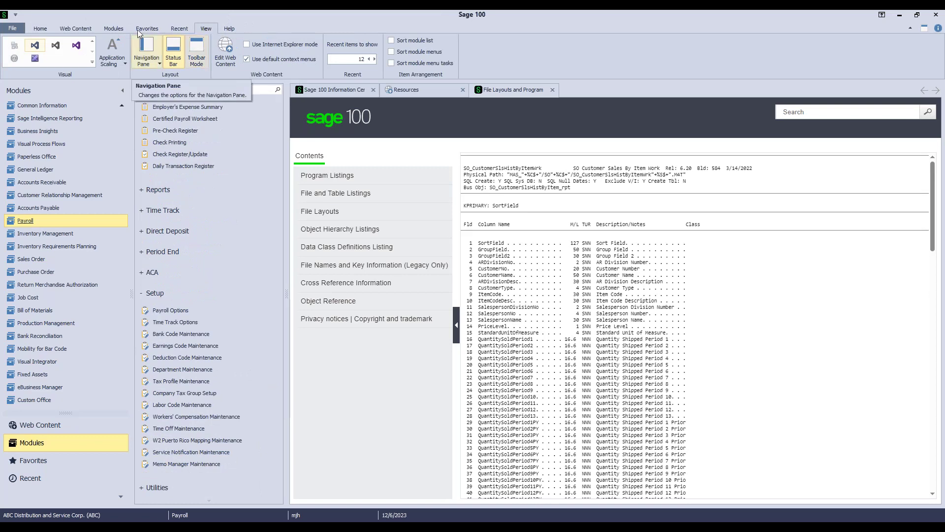
{"action": "left_click", "coordinate": [112, 57]}
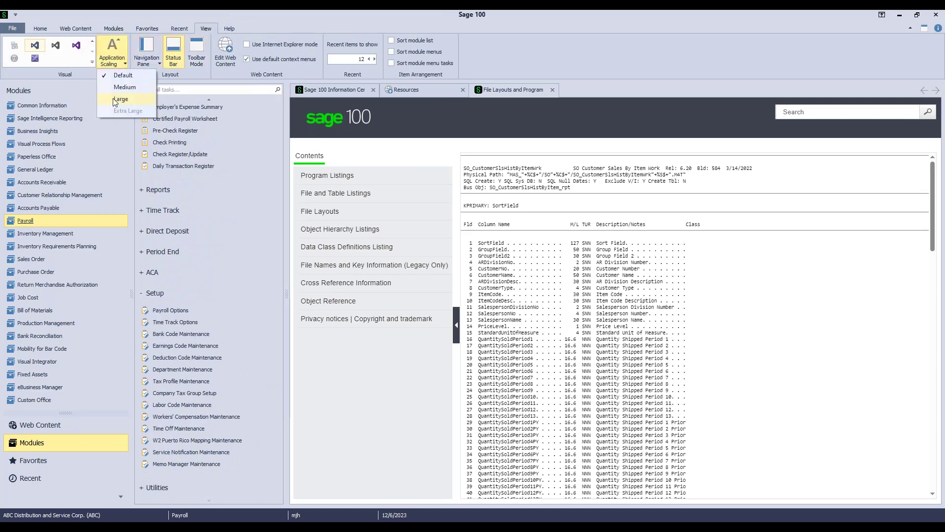
{"action": "left_click", "coordinate": [117, 99]}
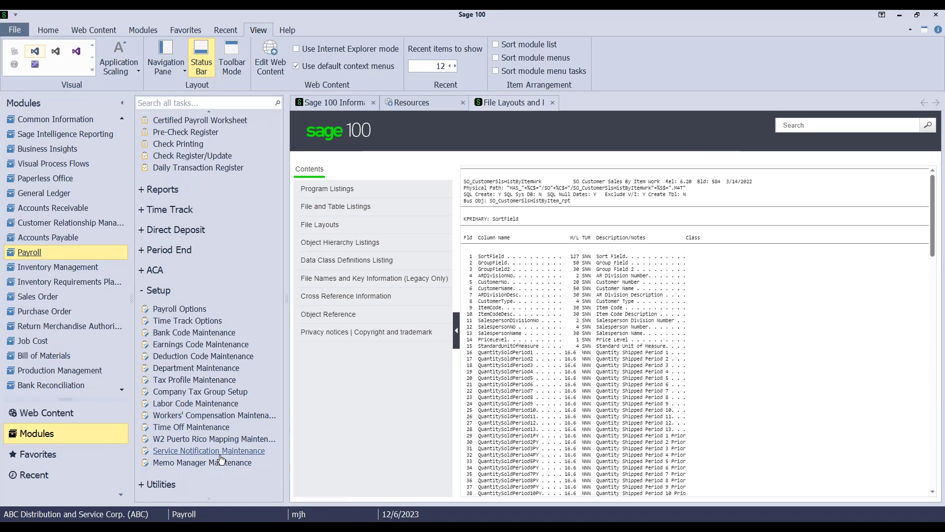
{"action": "scroll", "coordinate": [66, 251], "scroll_direction": "down", "scroll_amount": 2}
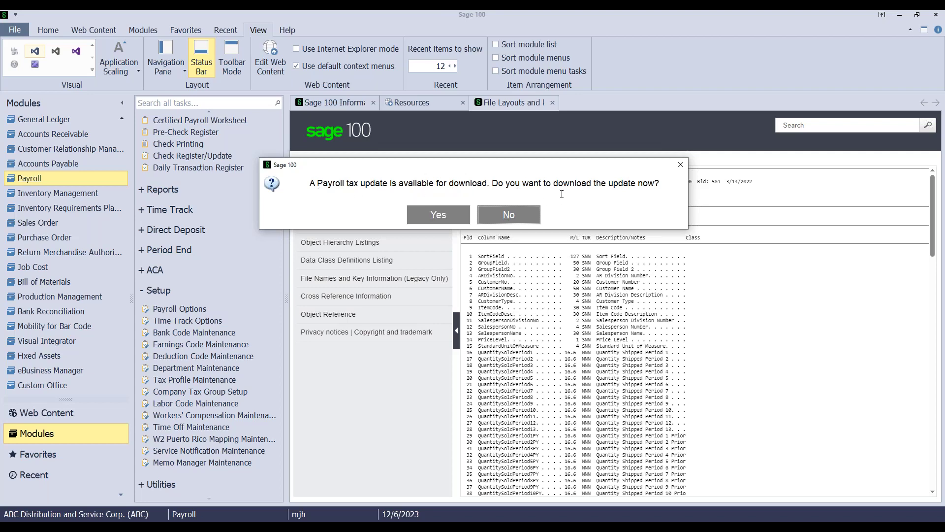
Download the payroll tax update and open Service Notification Maintenance for the Payroll Tax Calculation Engine
{"action": "left_click", "coordinate": [431, 218]}
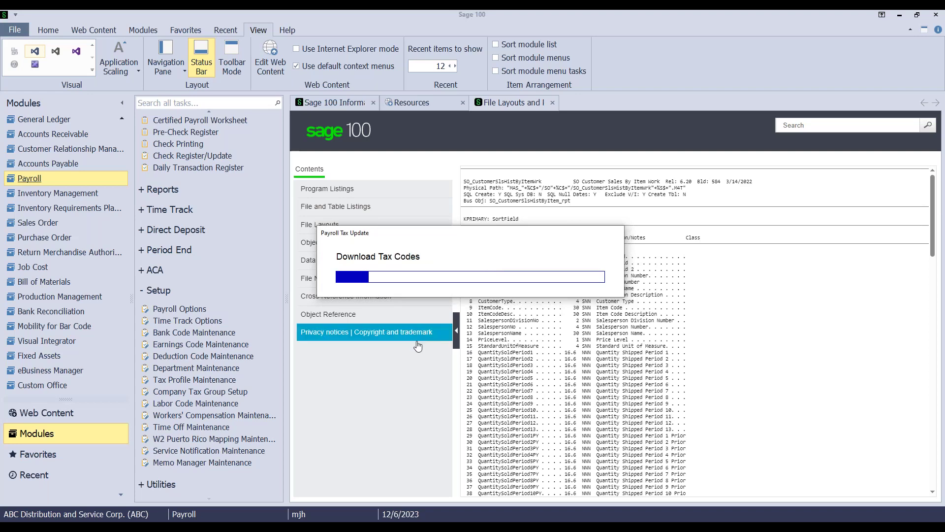
{"action": "left_click", "coordinate": [208, 450]}
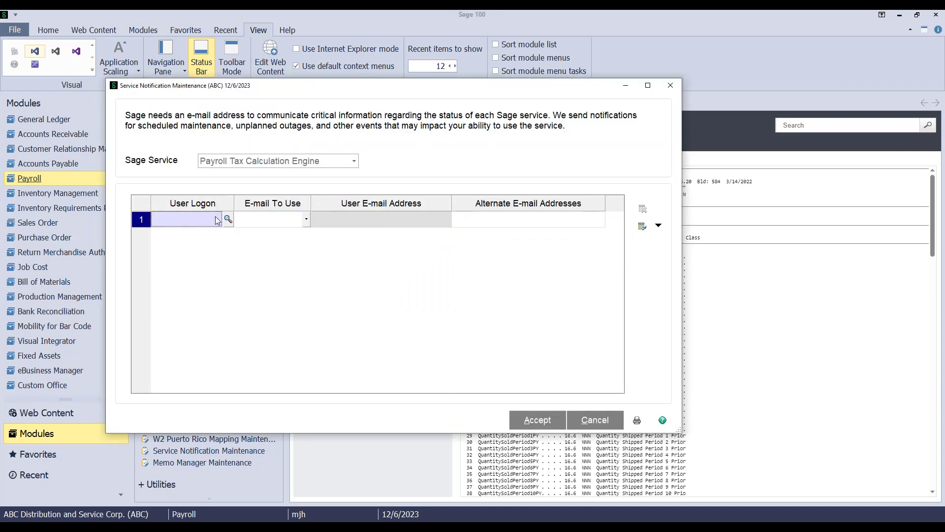
Add the only listed user as a notification recipient and check its e-mail settings
{"action": "left_click", "coordinate": [227, 219]}
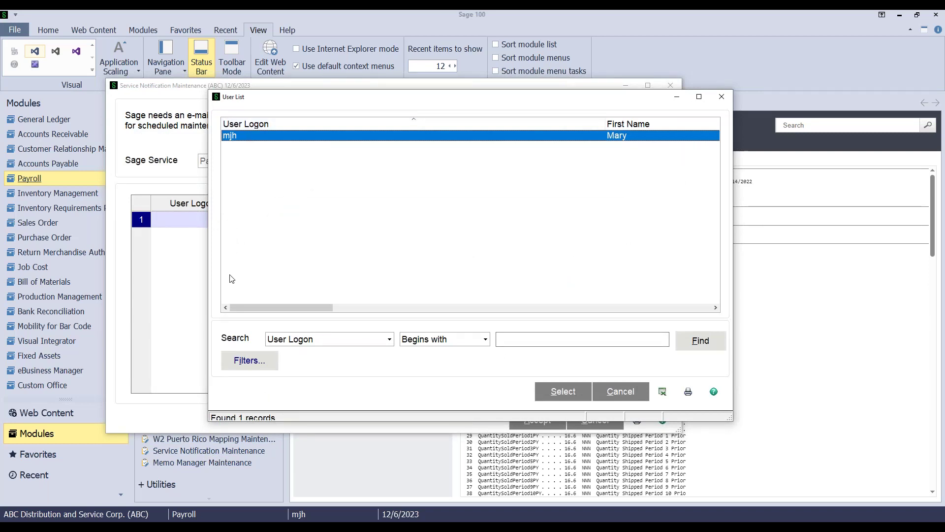
{"action": "left_click", "coordinate": [564, 391]}
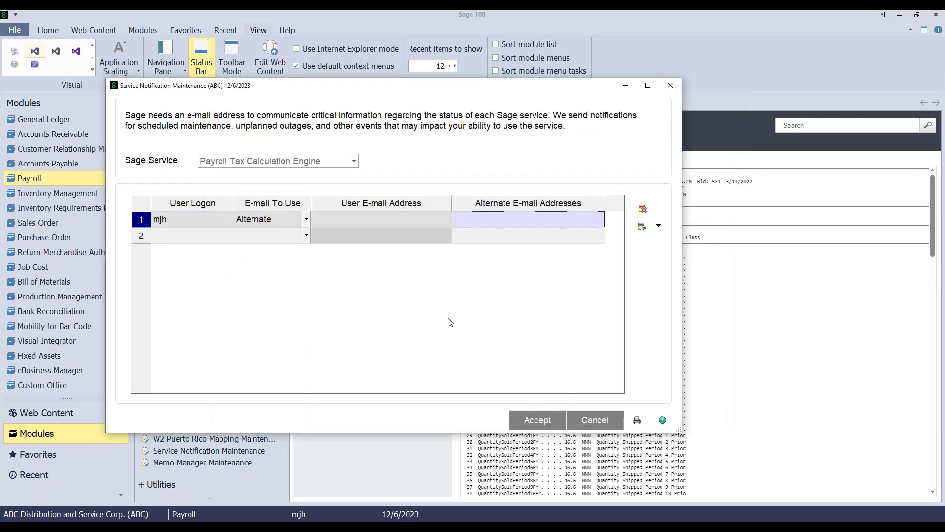
{"action": "left_click", "coordinate": [306, 222]}
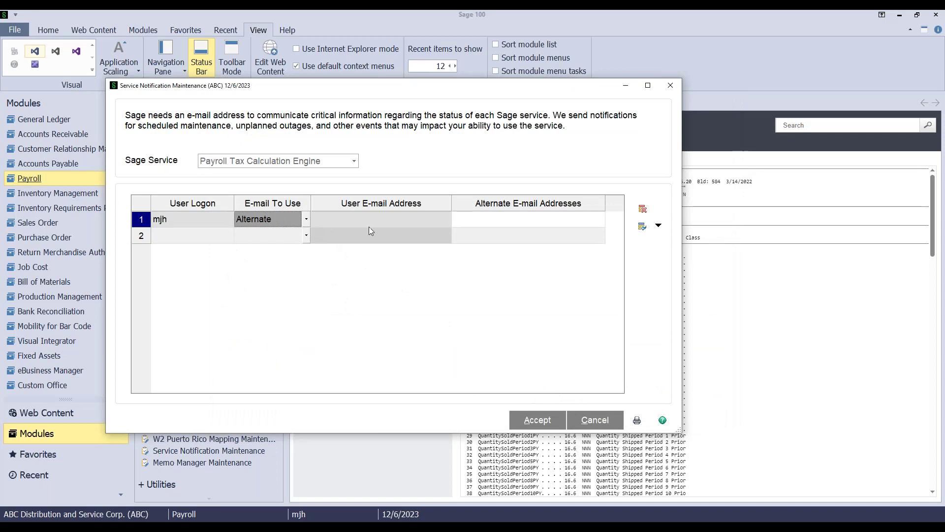
{"action": "left_click", "coordinate": [503, 224]}
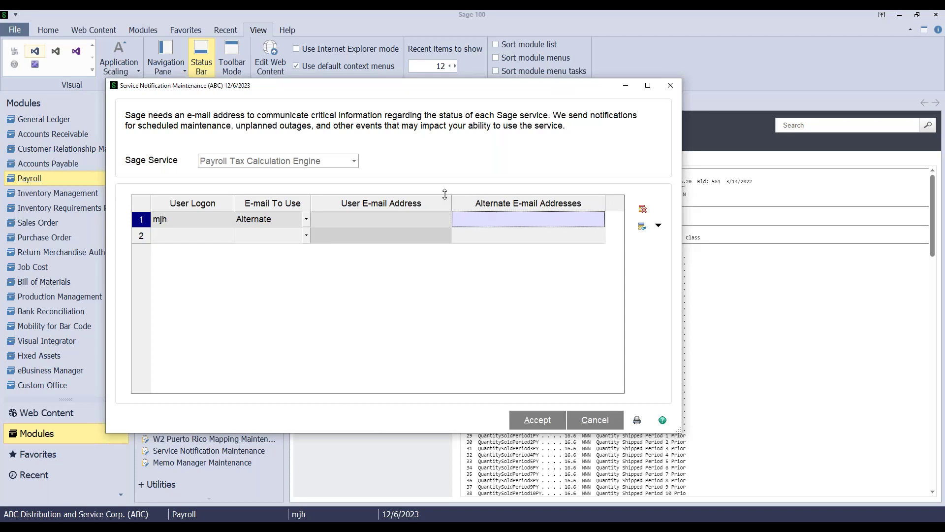
Confirm installing the payroll tax update, dismiss the installed message, and close Service Notification Maintenance
{"action": "left_click", "coordinate": [670, 86]}
{"action": "left_click", "coordinate": [451, 214]}
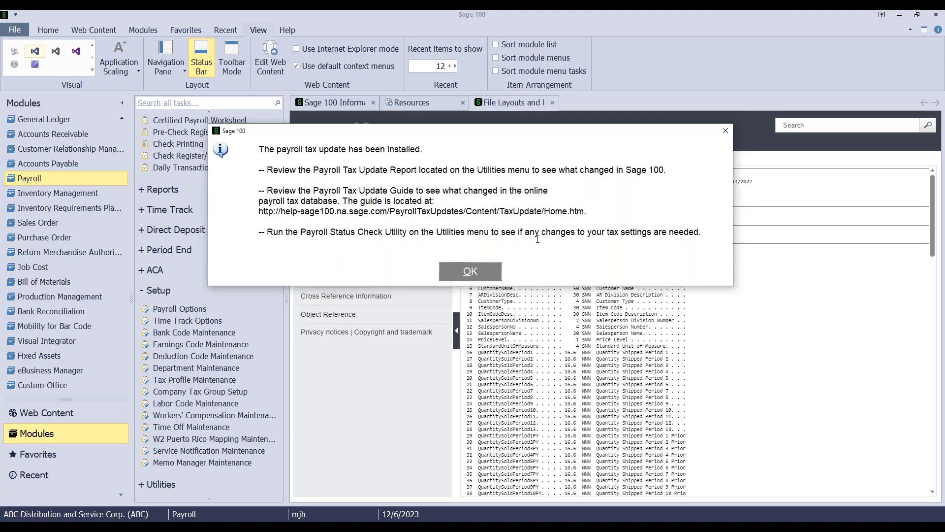
{"action": "left_click", "coordinate": [725, 132]}
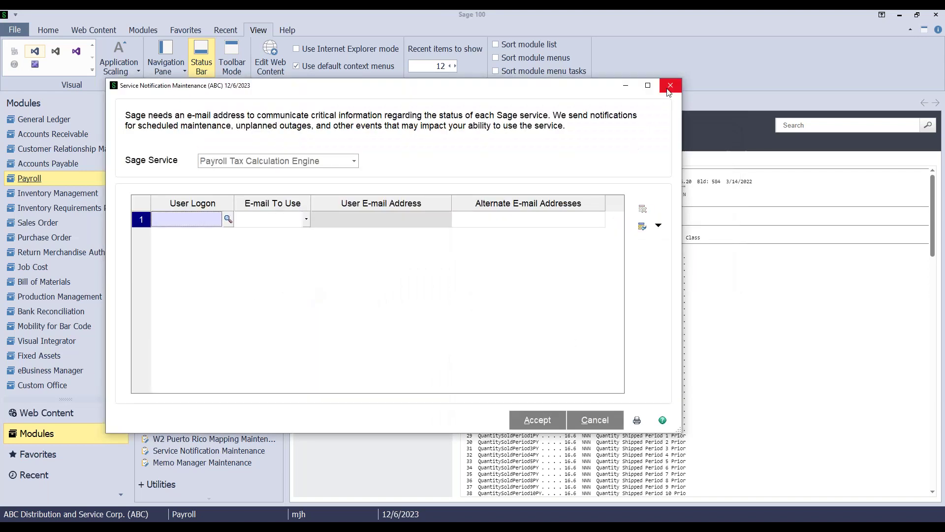
{"action": "left_click", "coordinate": [670, 87]}
{"action": "left_click", "coordinate": [157, 484]}
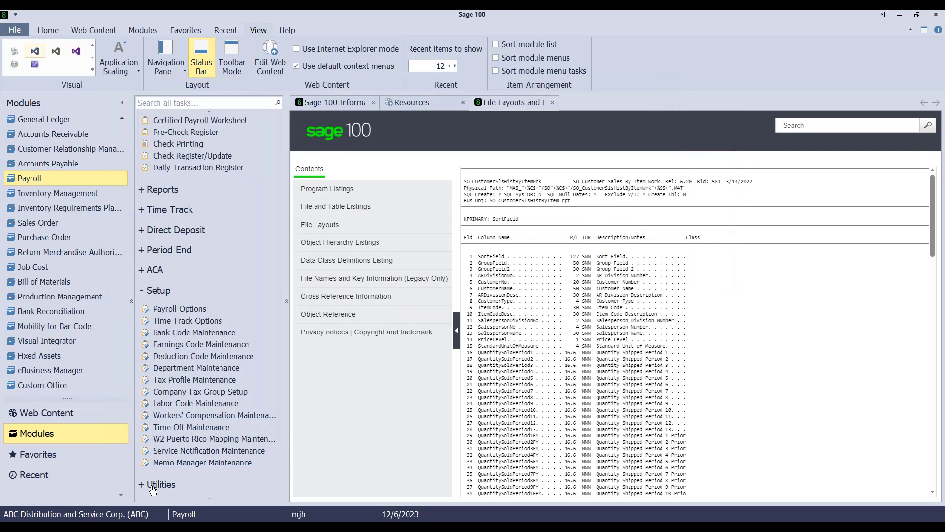
Run the Payroll Status Check from the Utilities tasks
{"action": "left_click", "coordinate": [151, 225]}
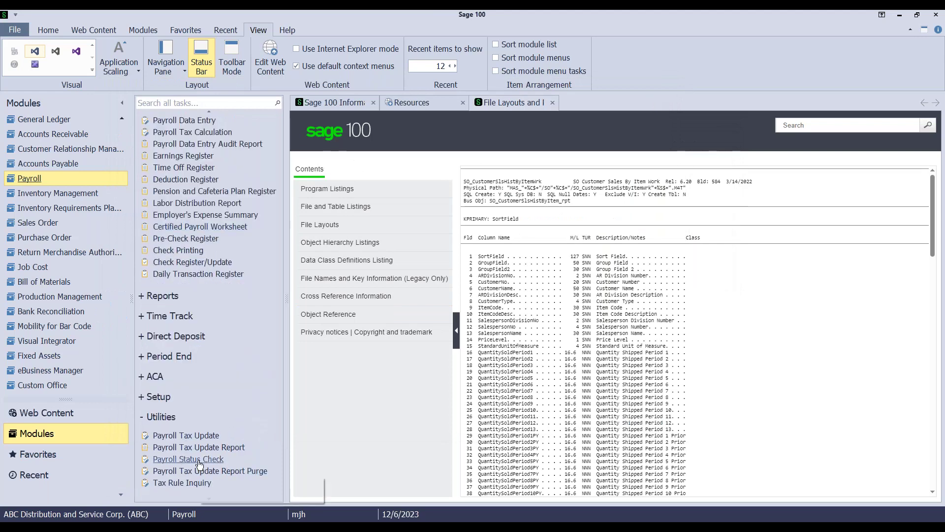
{"action": "left_click", "coordinate": [178, 460]}
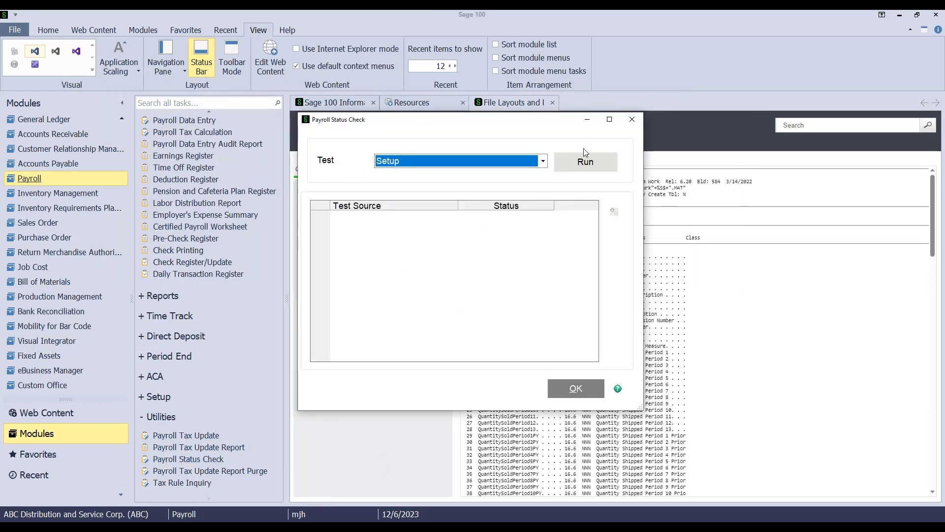
{"action": "left_click", "coordinate": [581, 164]}
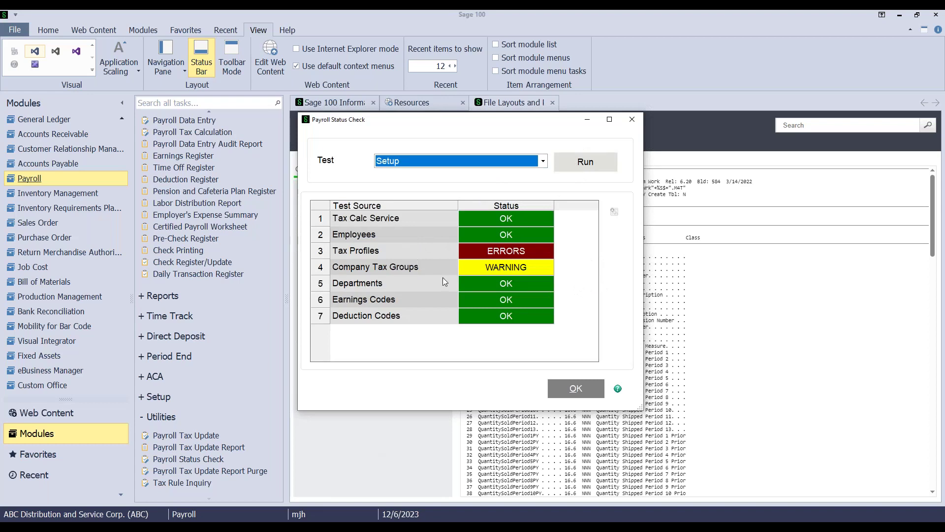
Review the Company Tax Groups warning details, then bring up the Tax Profiles error details
{"action": "double_click", "coordinate": [469, 267]}
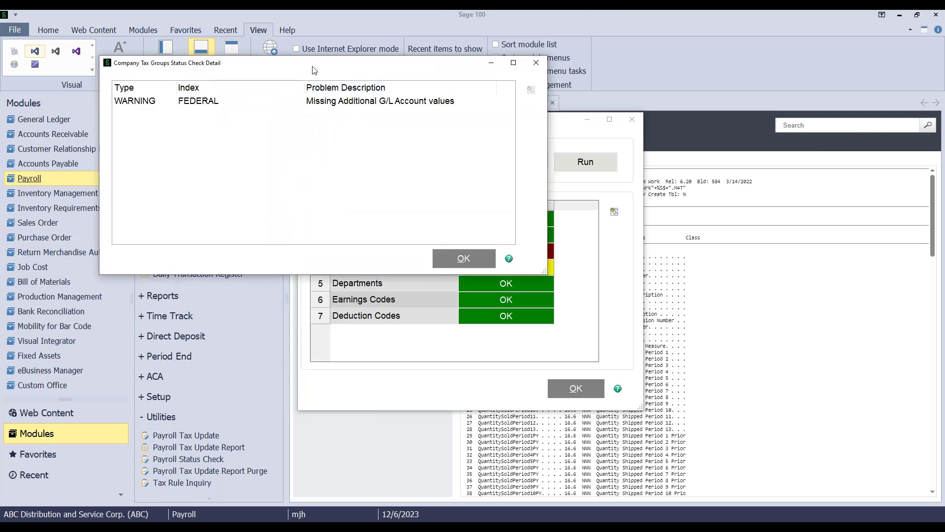
{"action": "left_click_drag", "start_coordinate": [314, 73], "coordinate": [251, 33]}
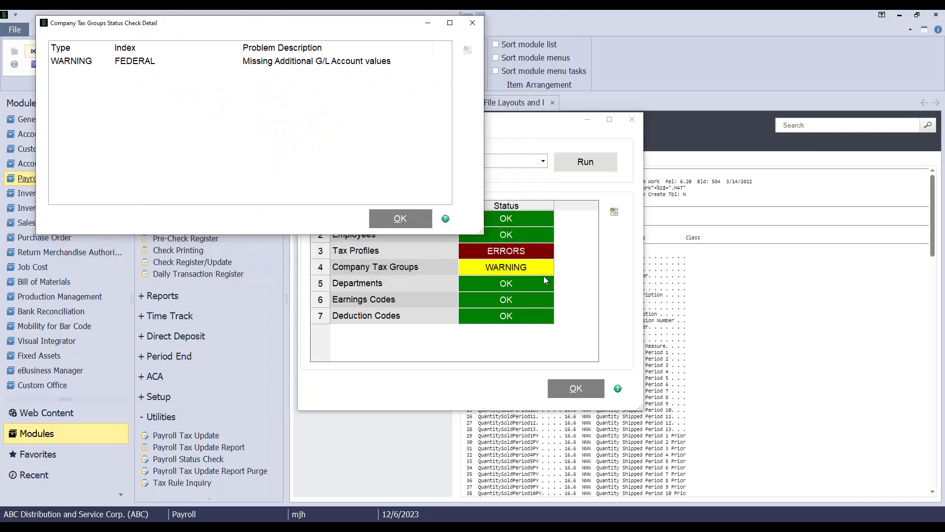
{"action": "left_click", "coordinate": [407, 220]}
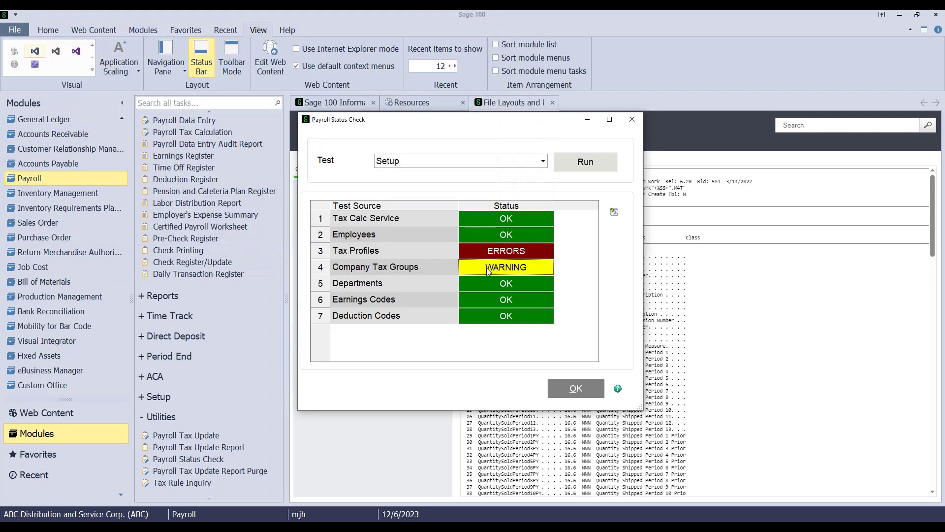
{"action": "double_click", "coordinate": [489, 271]}
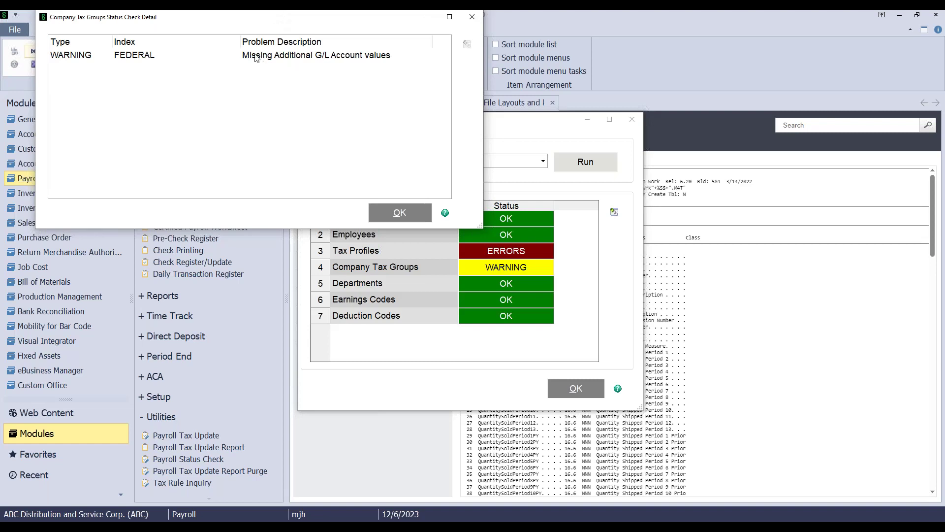
{"action": "left_click", "coordinate": [469, 18]}
{"action": "double_click", "coordinate": [491, 252]}
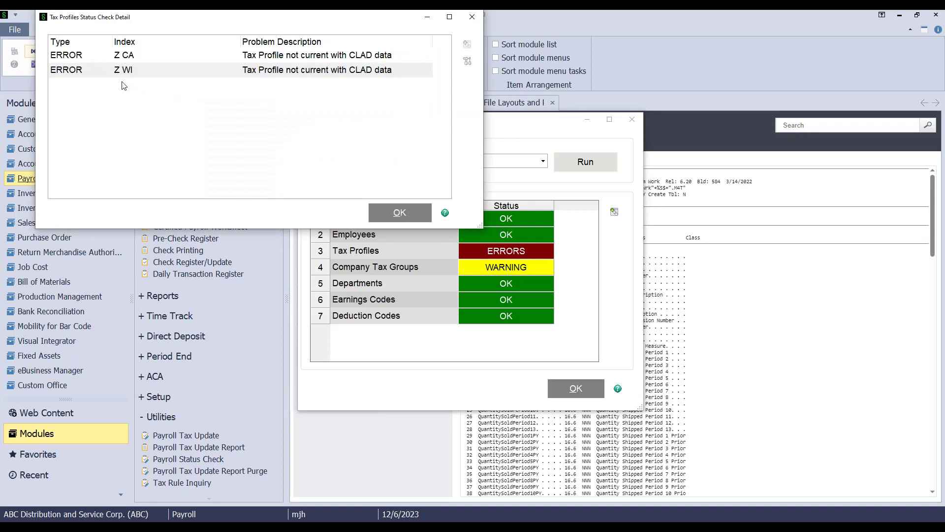
Inspect the Z CA tax profile and fix it, acknowledging the success message
{"action": "left_click", "coordinate": [354, 59]}
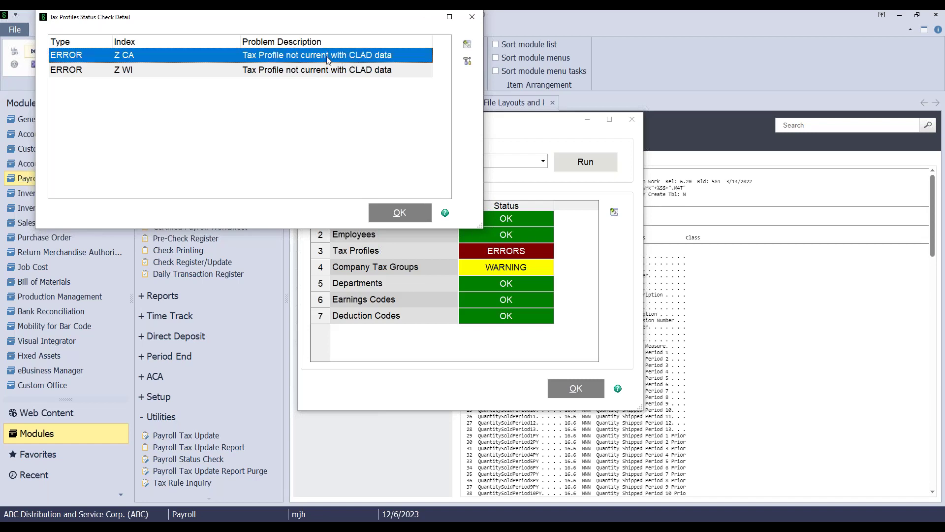
{"action": "double_click", "coordinate": [335, 57]}
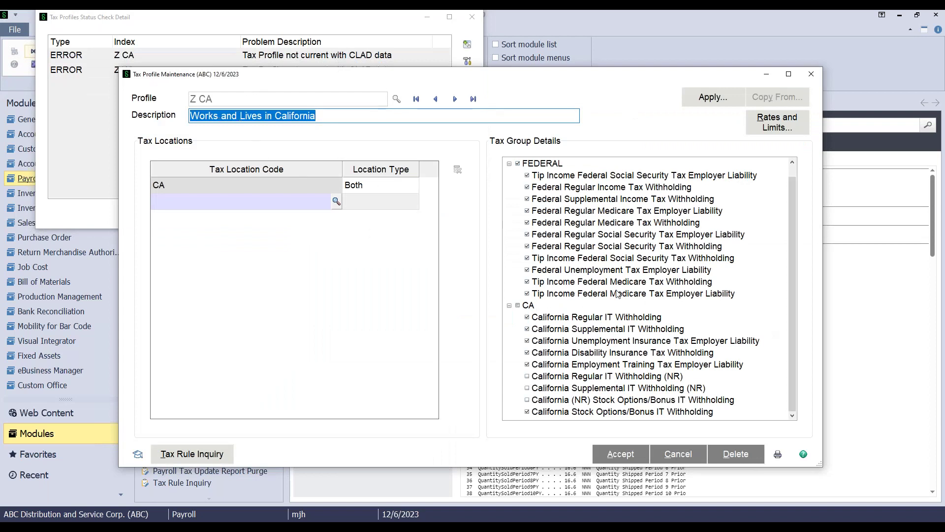
{"action": "scroll", "coordinate": [566, 276], "scroll_direction": "up", "scroll_amount": 1}
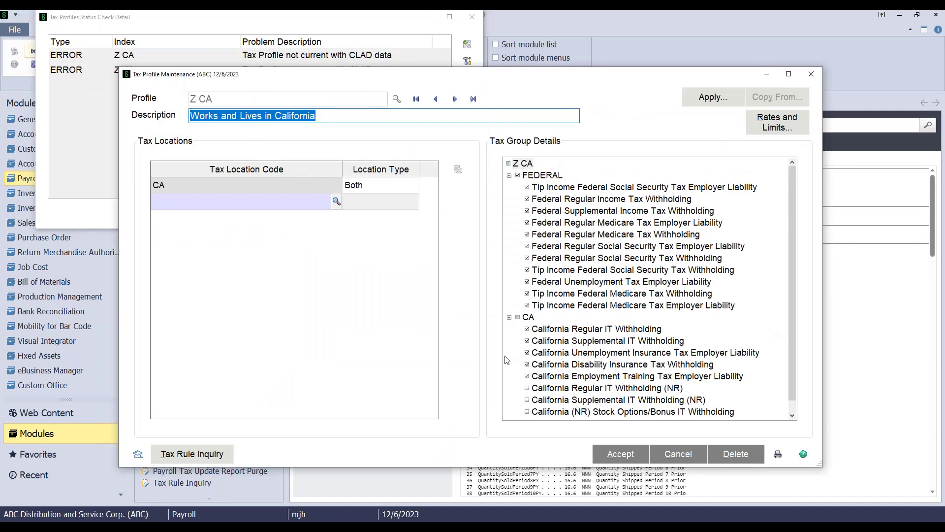
{"action": "scroll", "coordinate": [534, 313], "scroll_direction": "down", "scroll_amount": 1}
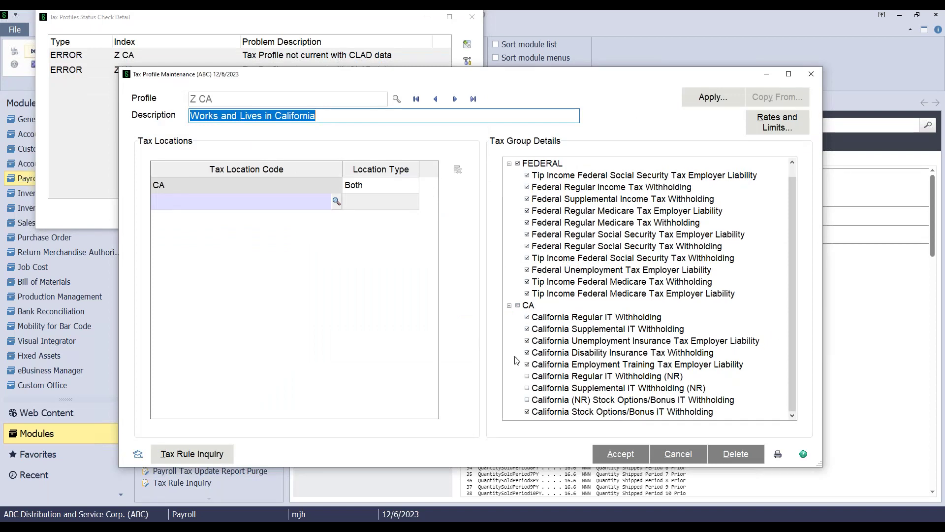
{"action": "left_click", "coordinate": [811, 74]}
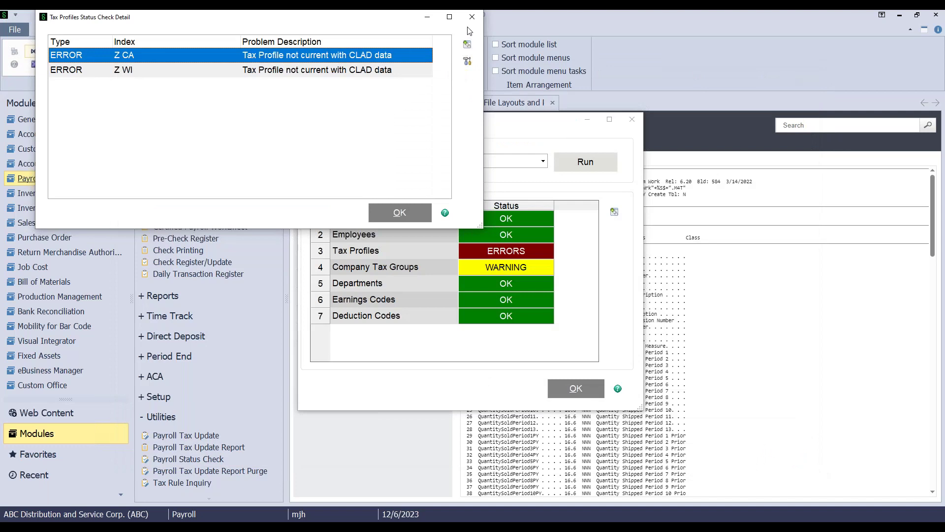
{"action": "left_click", "coordinate": [467, 61]}
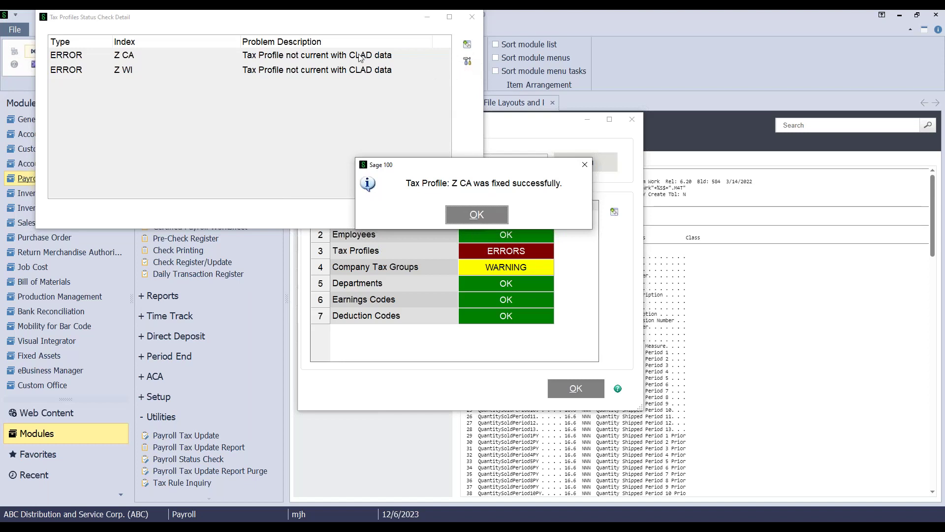
{"action": "left_click", "coordinate": [483, 215]}
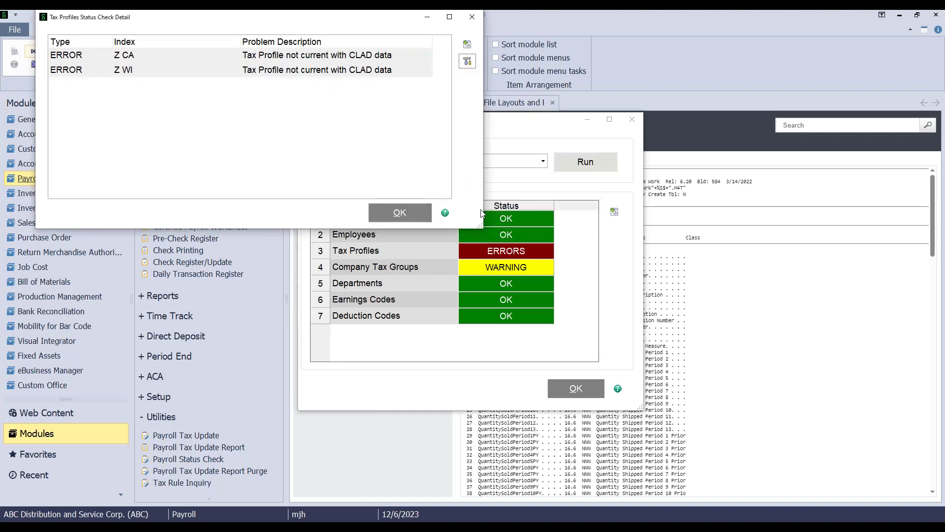
Fix the Z WI tax profile and close the Tax Profiles error details
{"action": "left_click", "coordinate": [361, 71]}
{"action": "left_click", "coordinate": [468, 61]}
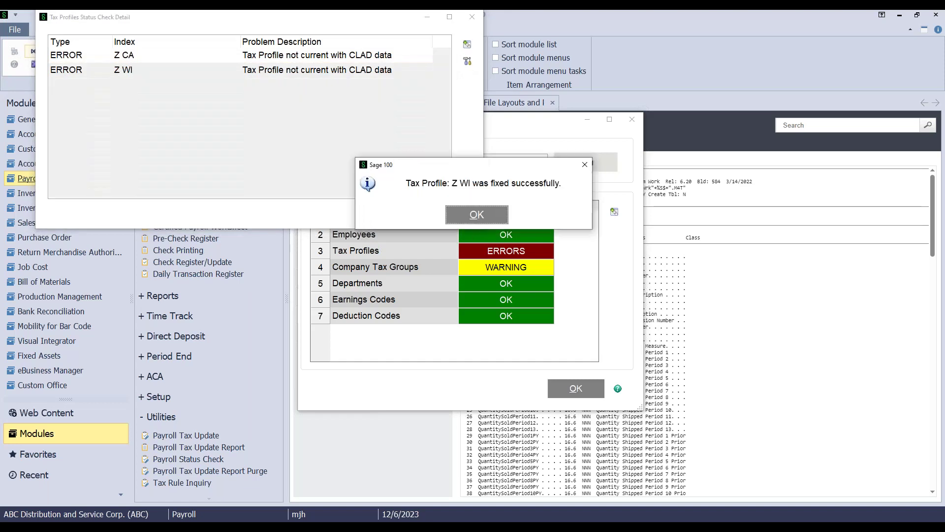
{"action": "left_click", "coordinate": [485, 217]}
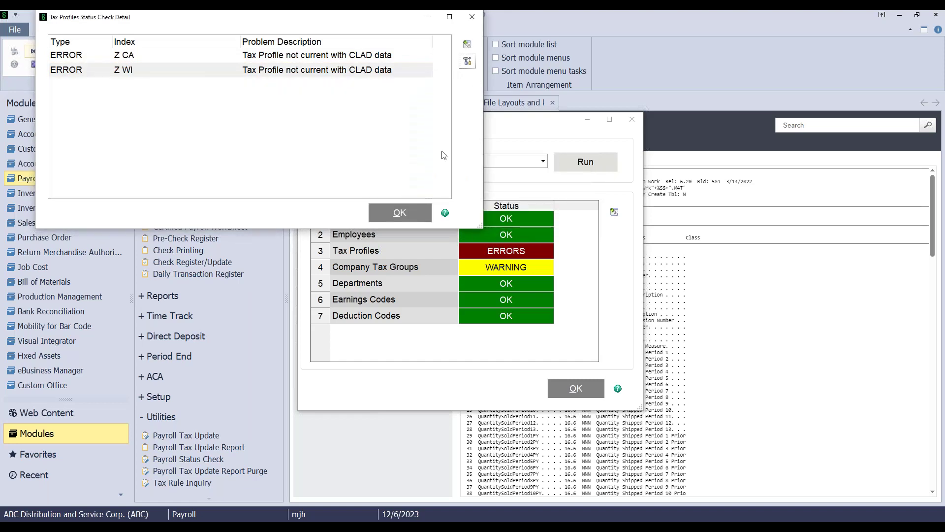
{"action": "left_click", "coordinate": [399, 213]}
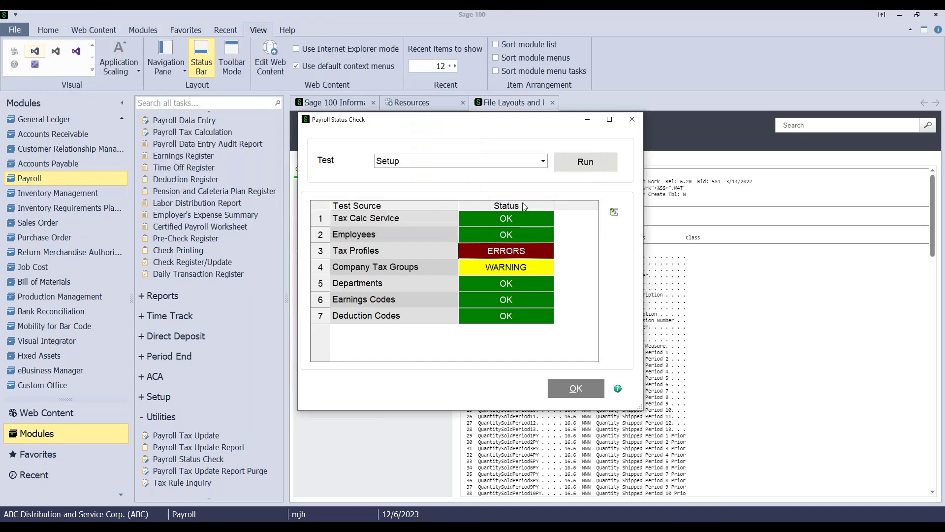
Rerun the setup check, run the Missing Other/Local Taxes Utility test, dismiss its warning, and close the check
{"action": "left_click", "coordinate": [586, 163]}
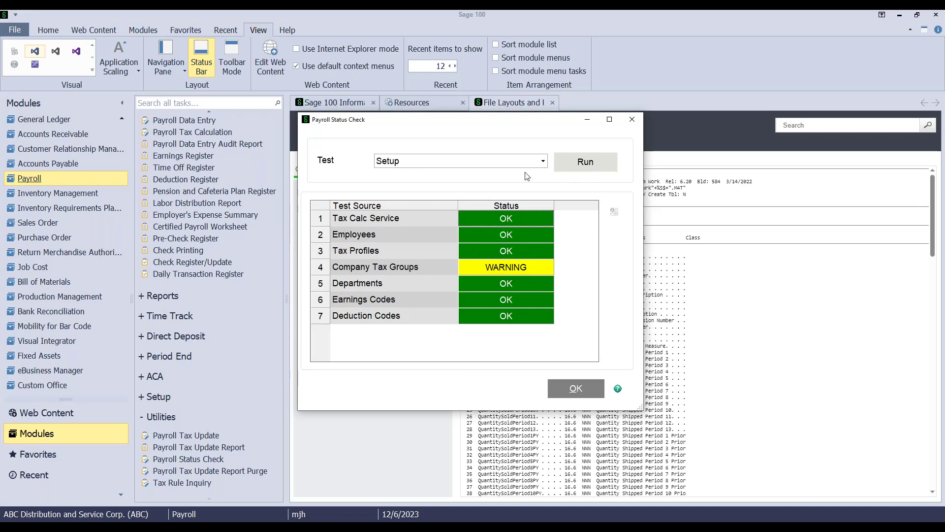
{"action": "left_click", "coordinate": [542, 161]}
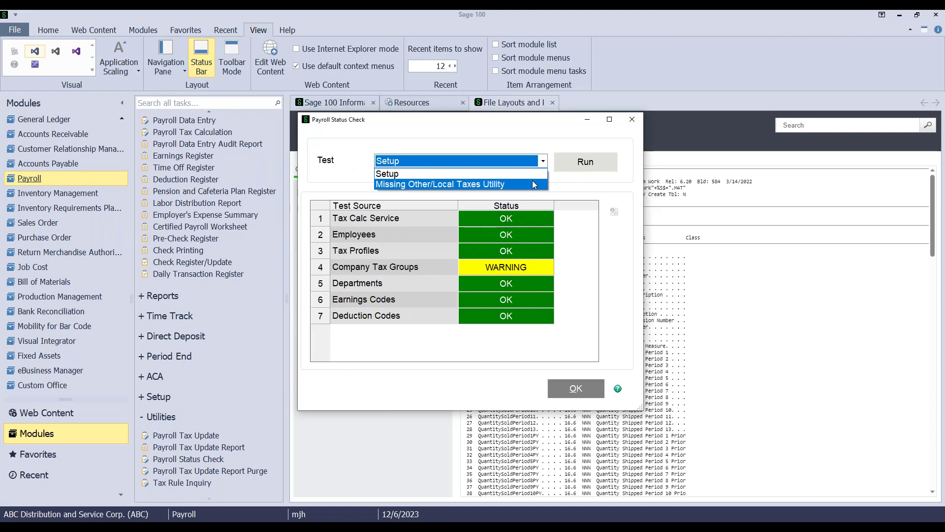
{"action": "left_click", "coordinate": [533, 184]}
{"action": "left_click", "coordinate": [577, 166]}
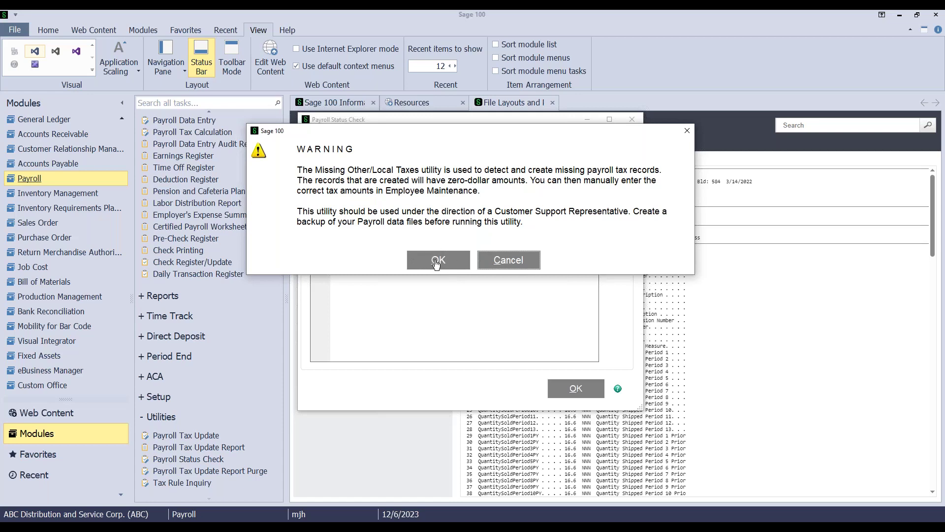
{"action": "left_click", "coordinate": [485, 263]}
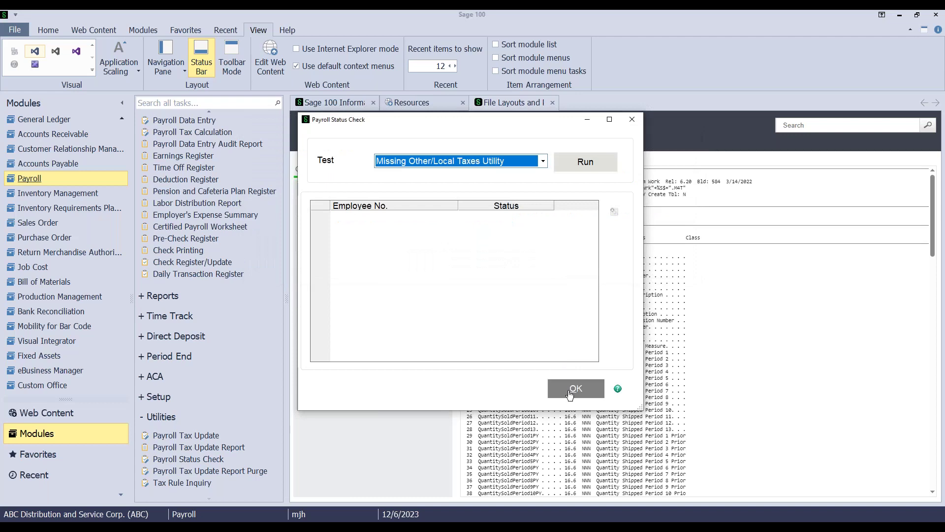
{"action": "left_click", "coordinate": [632, 121]}
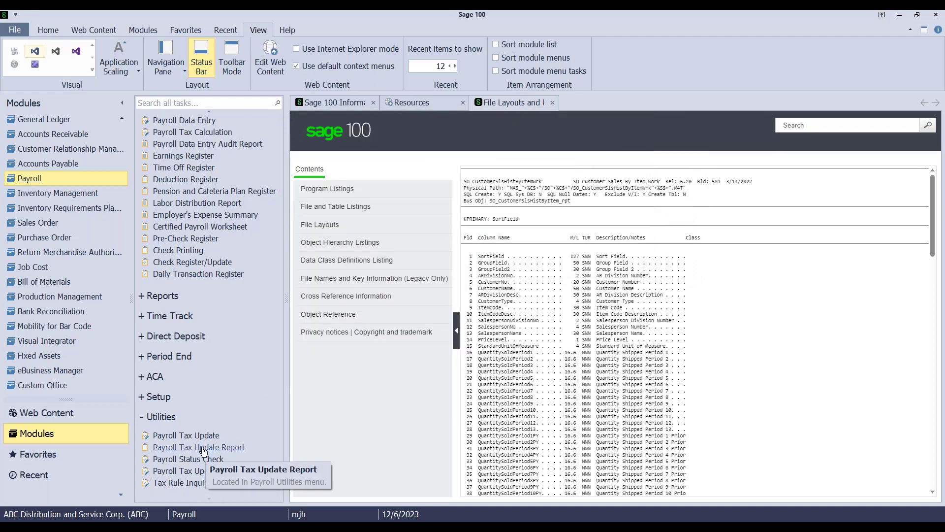
Dismiss the already up-to-date Payroll Tax Update prompt and open the Payroll Tax Update Report
{"action": "left_click", "coordinate": [172, 437]}
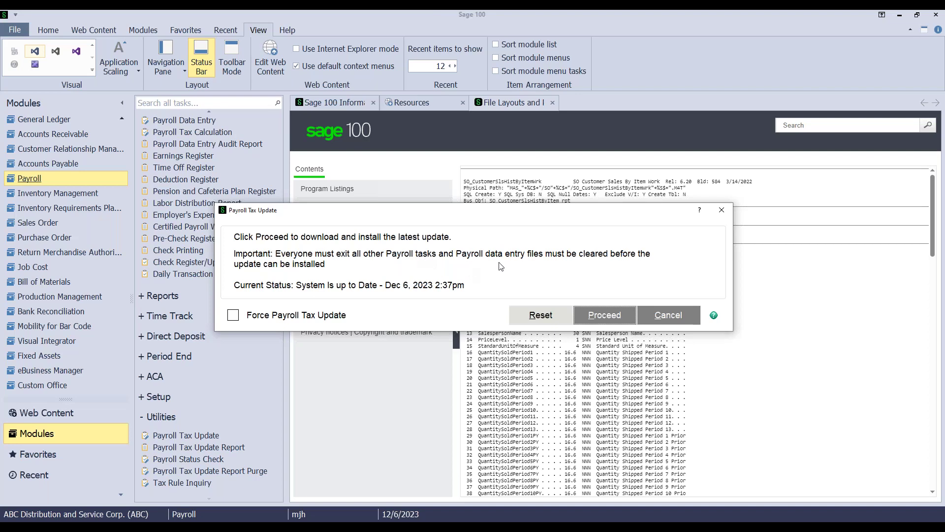
{"action": "left_click", "coordinate": [722, 210]}
{"action": "left_click", "coordinate": [221, 453]}
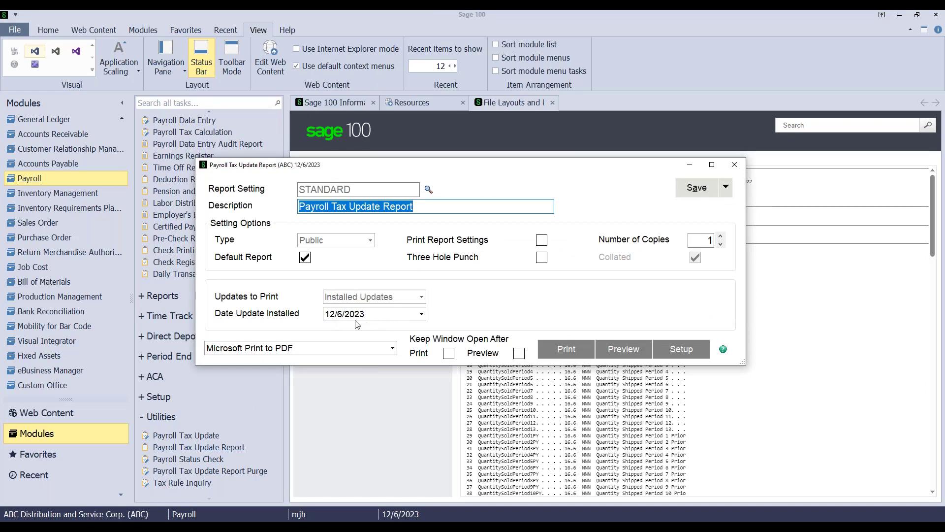
Preview the Payroll Tax Update Report for the 12/6/2023 installed update
{"action": "left_click", "coordinate": [421, 315]}
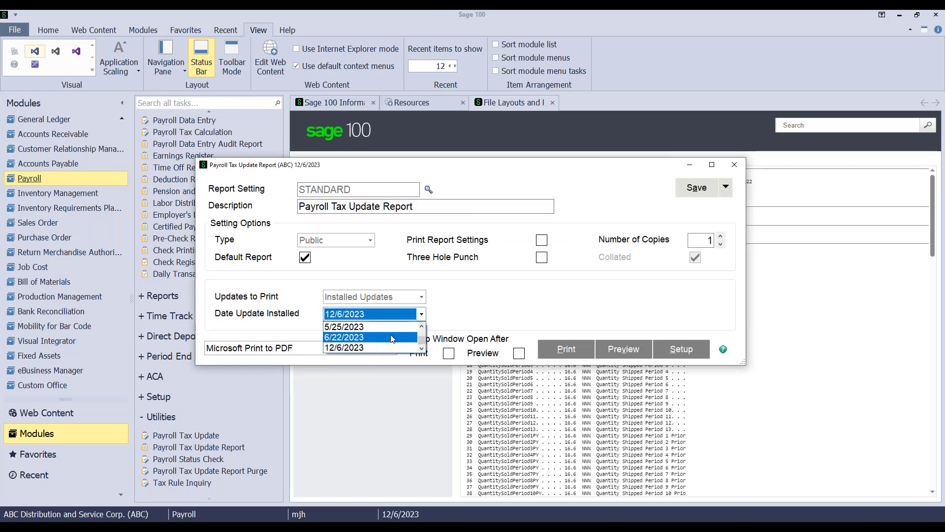
{"action": "left_click", "coordinate": [354, 347]}
{"action": "left_click", "coordinate": [626, 349]}
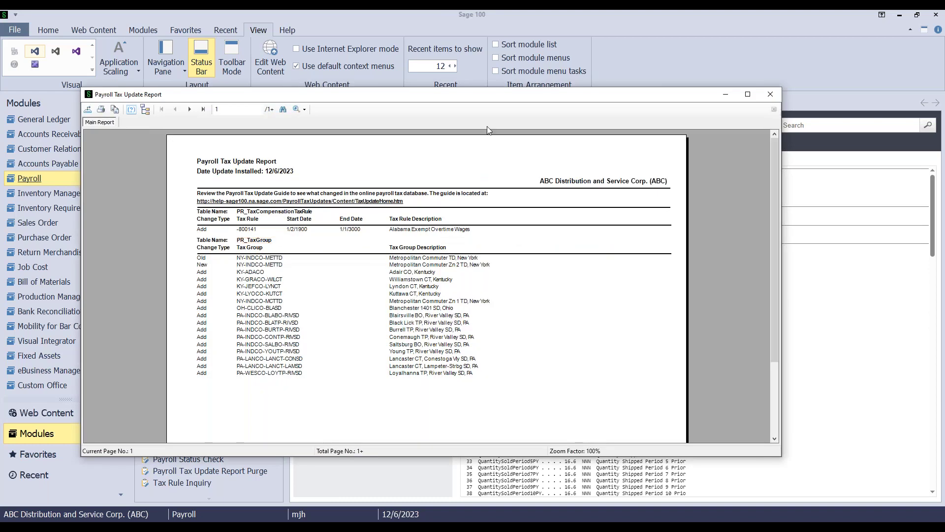
Maximize the report, zoom it to Page Width, and follow its guide link
{"action": "double_click", "coordinate": [481, 94]}
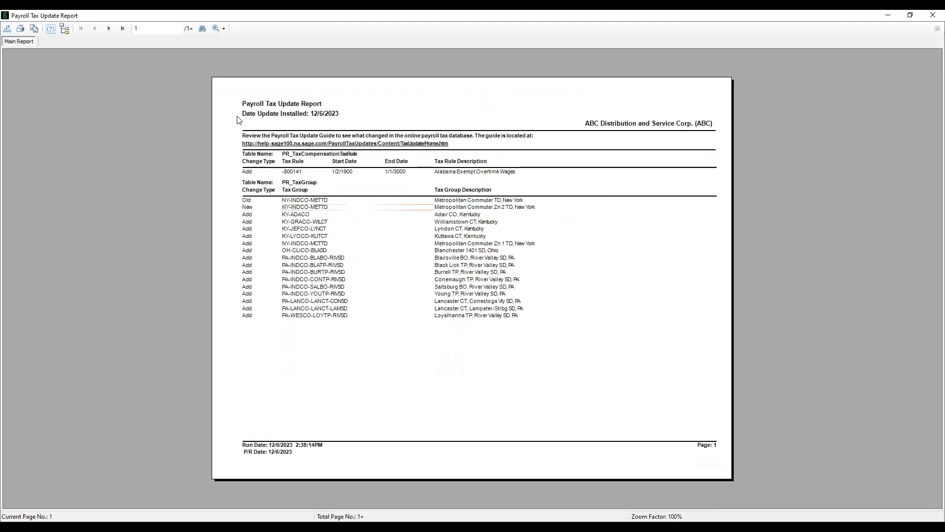
{"action": "left_click", "coordinate": [223, 28]}
{"action": "left_click", "coordinate": [233, 43]}
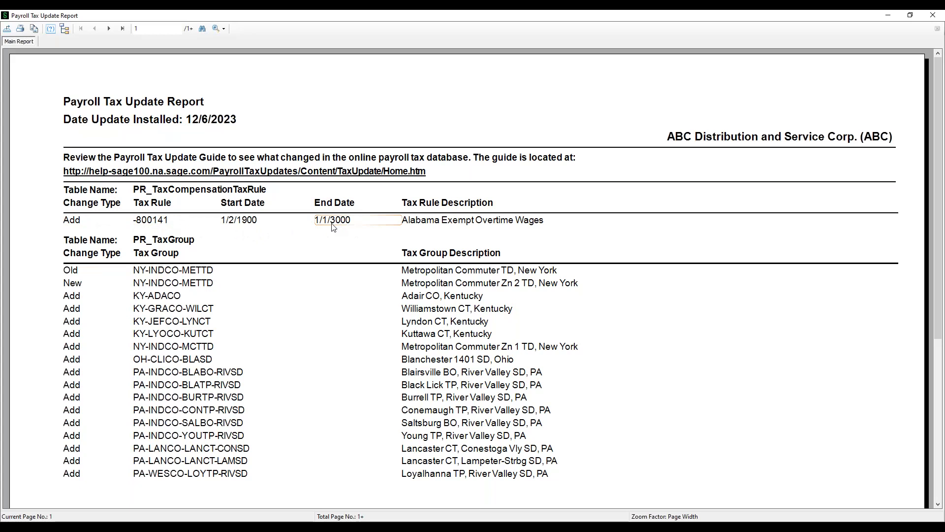
{"action": "left_click", "coordinate": [235, 174]}
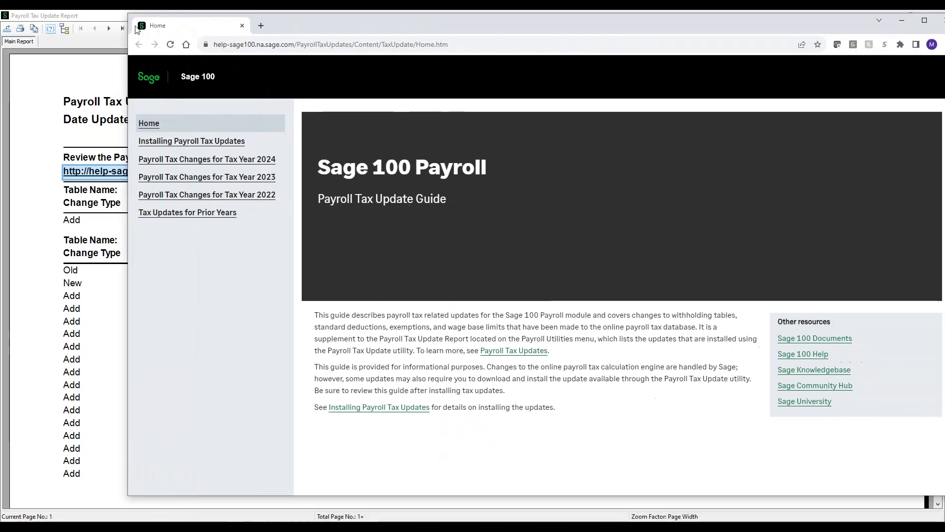
View the Payroll Tax Update Guide page, then drag the browser off-screen to reveal the report
{"action": "left_click_drag", "start_coordinate": [137, 29], "coordinate": [79, 31]}
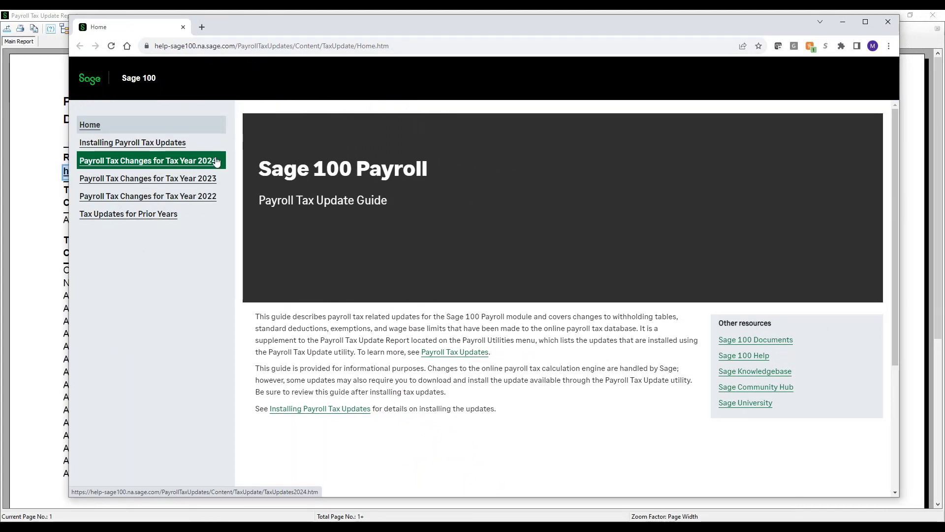
{"action": "left_click_drag", "start_coordinate": [589, 22], "coordinate": [0, 26]}
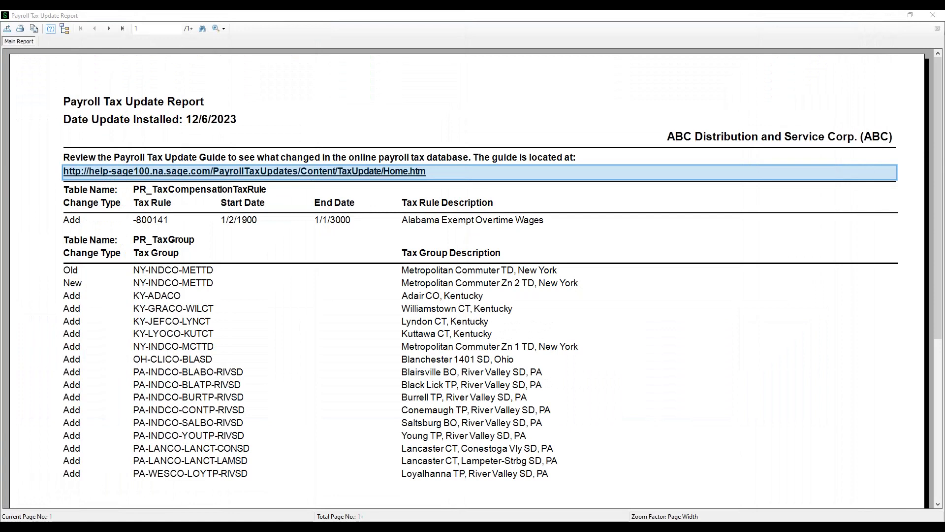
Close the report preview and launch Federal and State Tax Reporting from Period End
{"action": "left_click", "coordinate": [933, 16]}
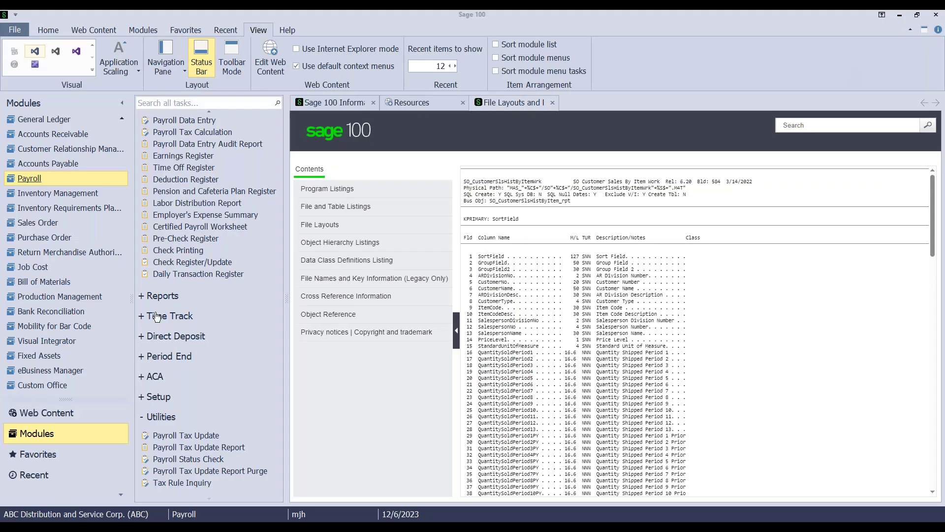
{"action": "left_click", "coordinate": [172, 359]}
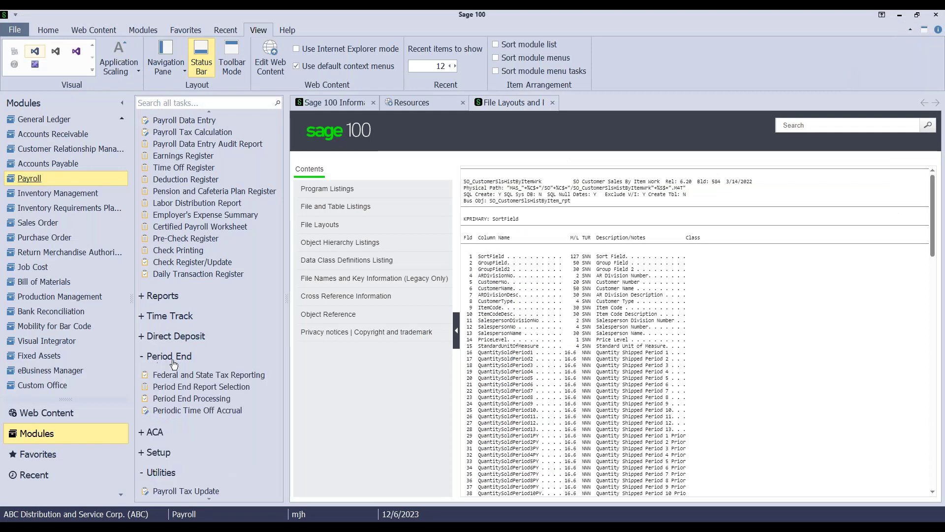
{"action": "left_click", "coordinate": [194, 378]}
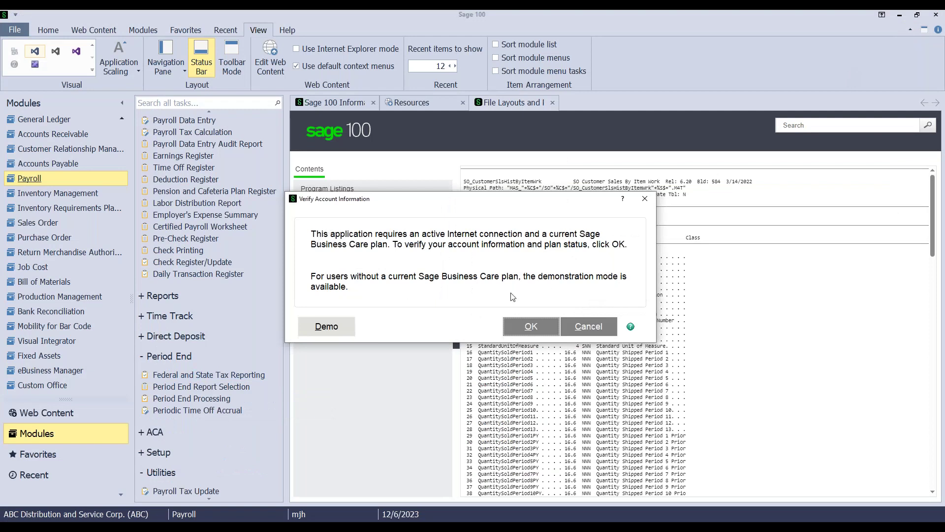
{"action": "left_click", "coordinate": [529, 327]}
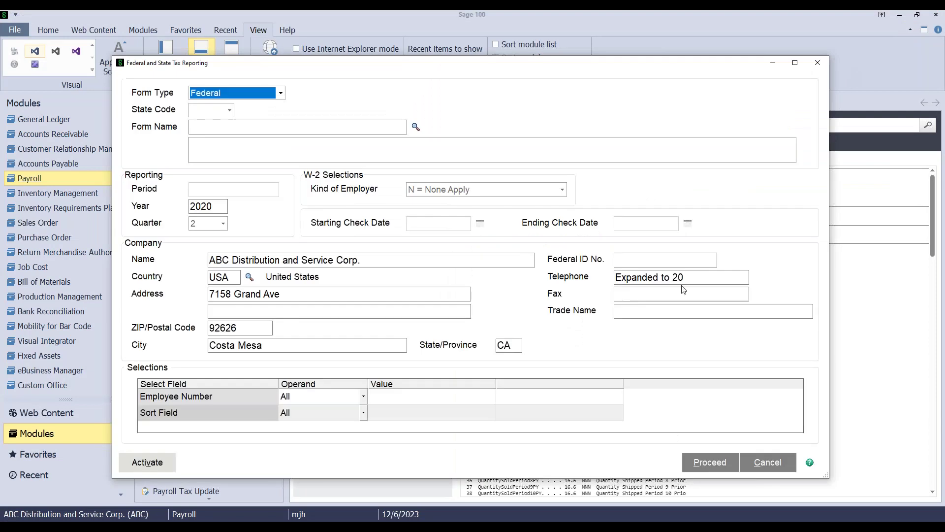
Select the 2022 941/Schedule B/941-V Report and proceed, dismissing the incorrect FEIN warning
{"action": "left_click", "coordinate": [422, 132]}
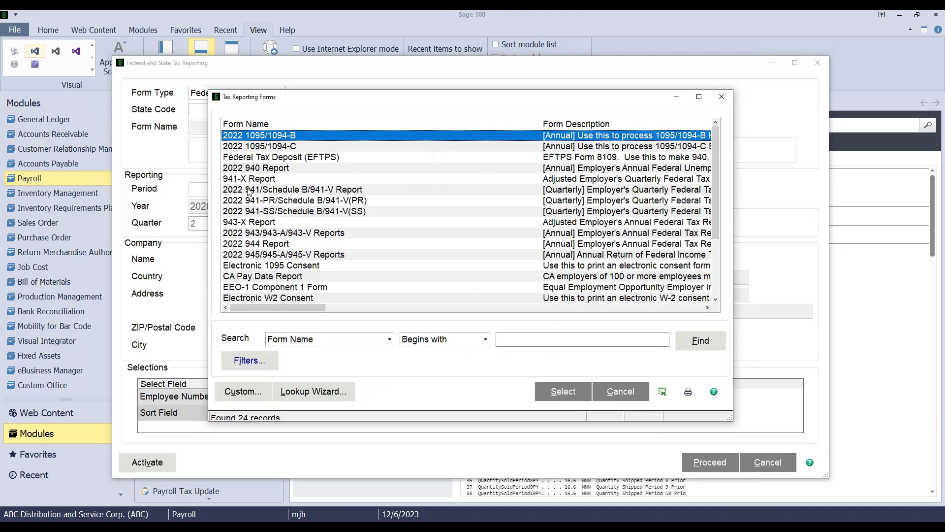
{"action": "left_click", "coordinate": [247, 191]}
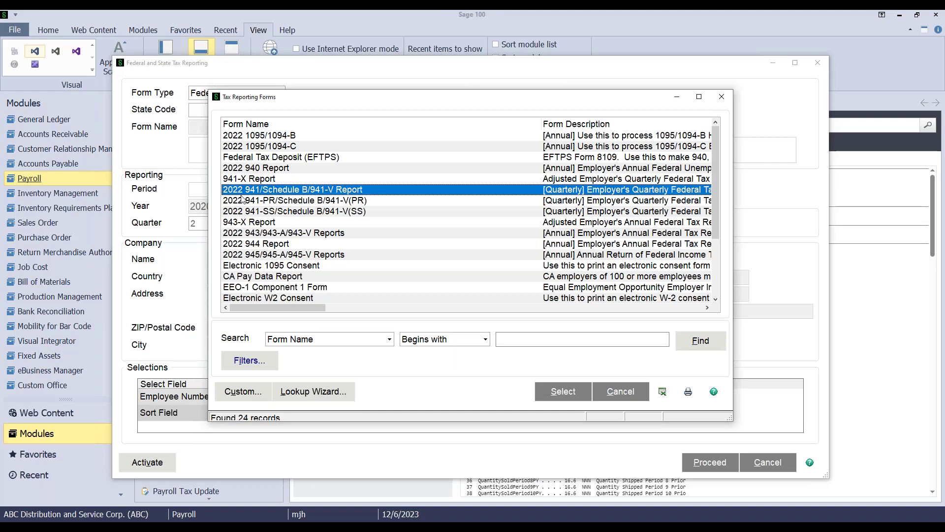
{"action": "left_click", "coordinate": [552, 394]}
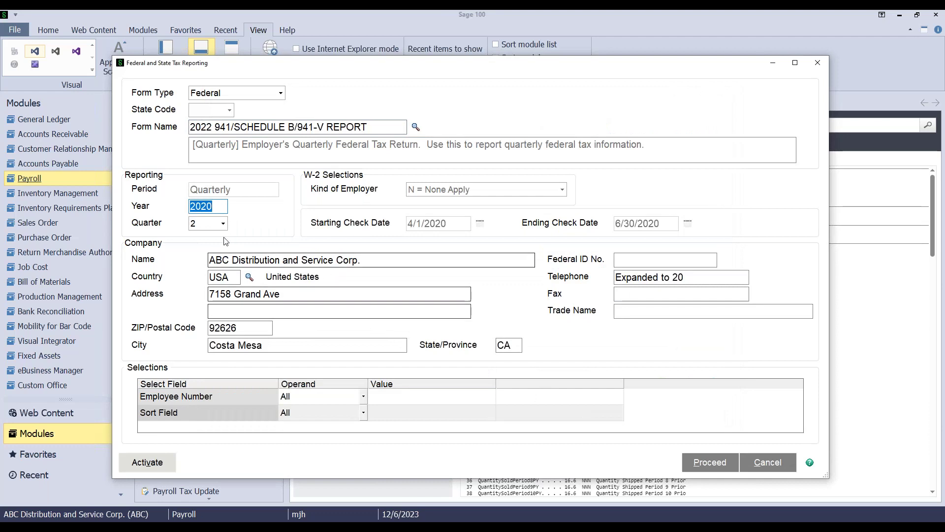
{"action": "left_click", "coordinate": [710, 462]}
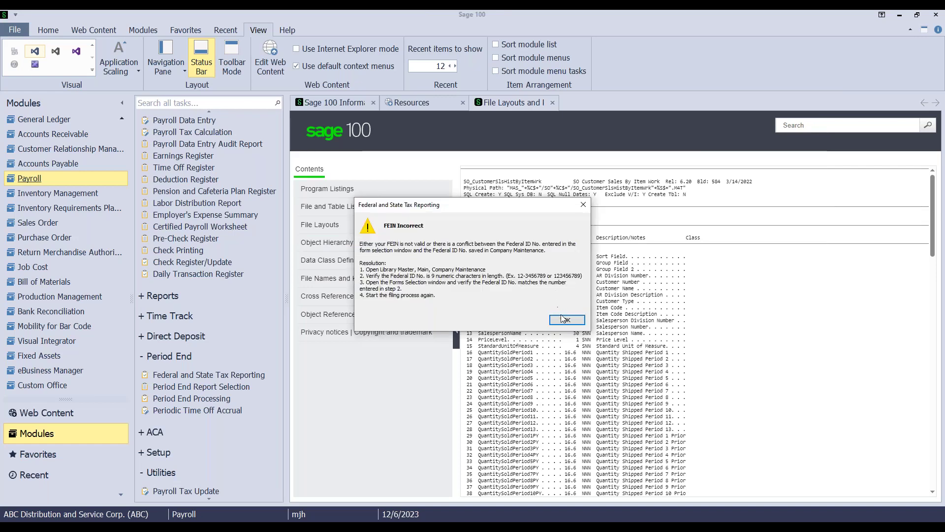
{"action": "left_click", "coordinate": [565, 322]}
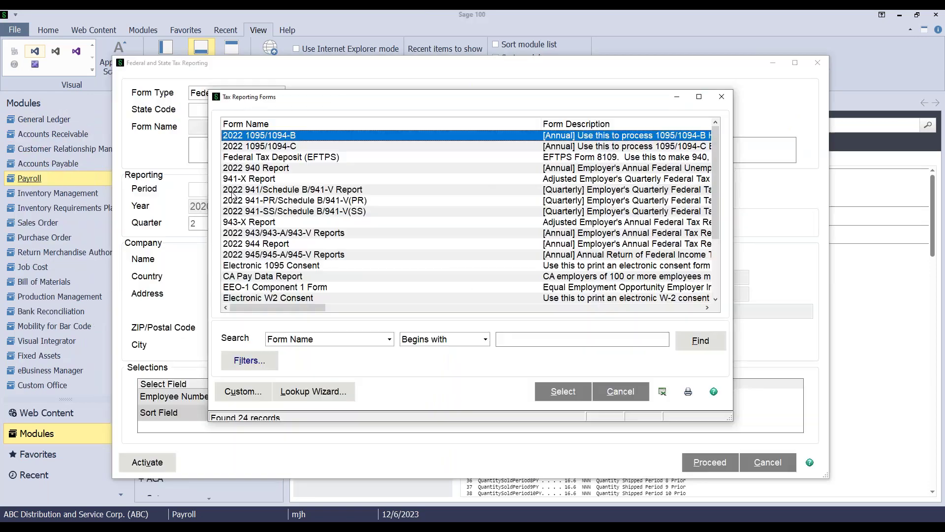
{"action": "left_click", "coordinate": [563, 392]}
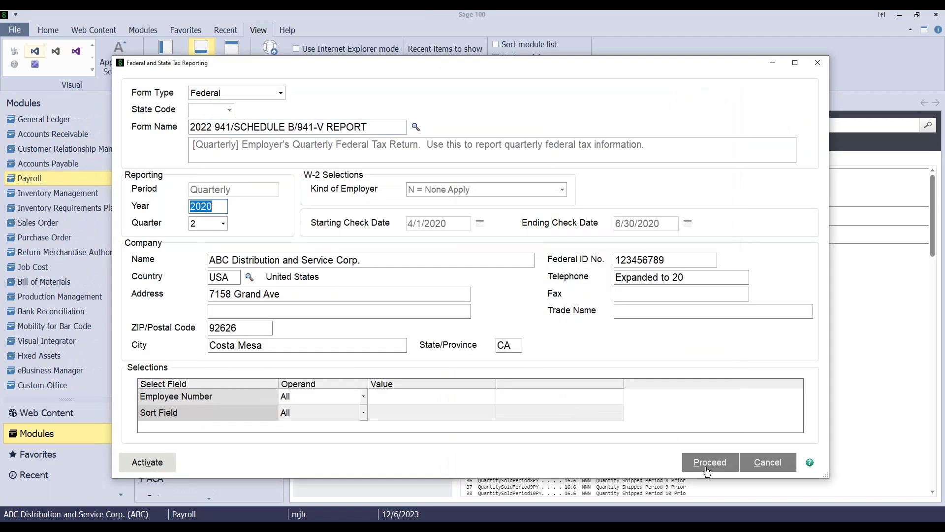
{"action": "left_click", "coordinate": [708, 465]}
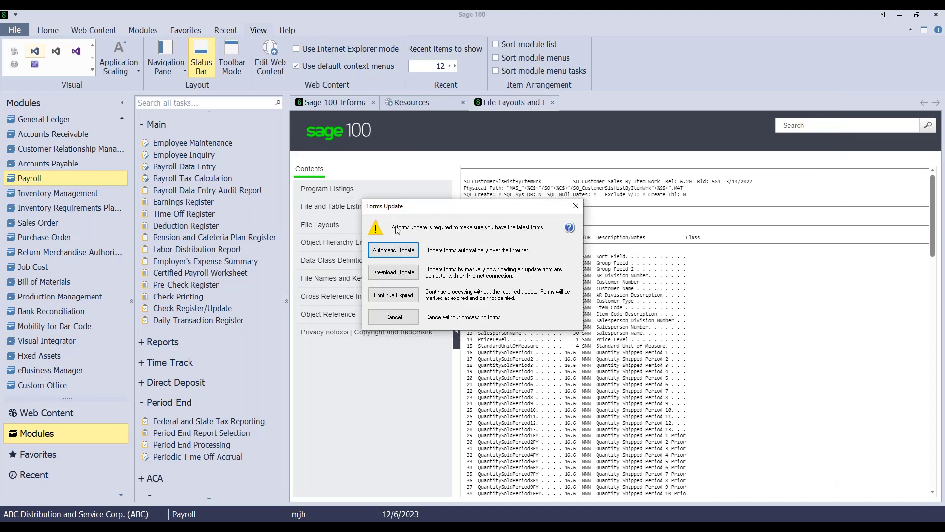
Run the Aatrix automatic forms update, downloading the listed updates through to completion
{"action": "left_click", "coordinate": [394, 250]}
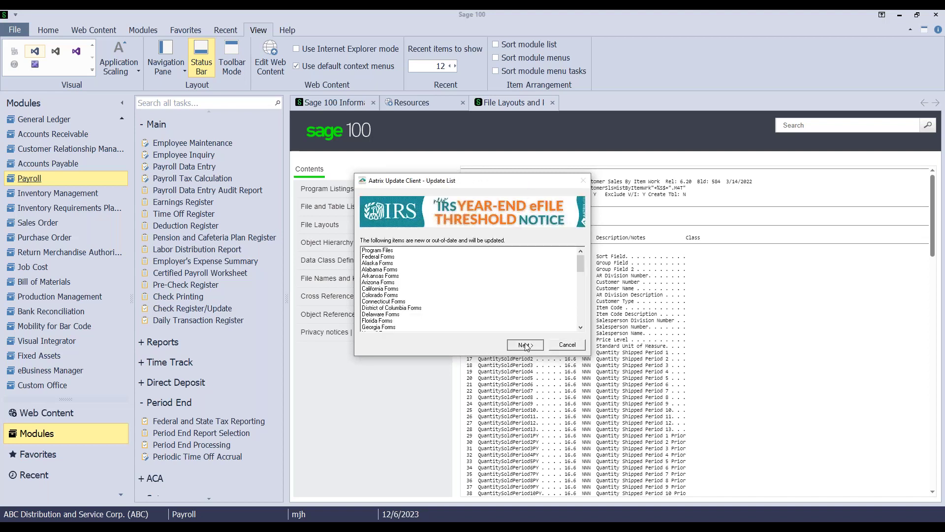
{"action": "left_click", "coordinate": [526, 344]}
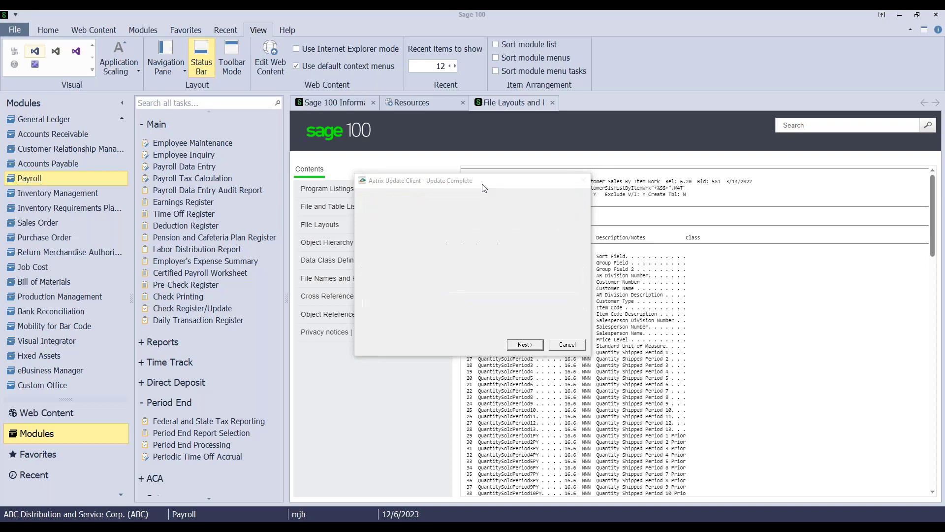
{"action": "left_click", "coordinate": [530, 346]}
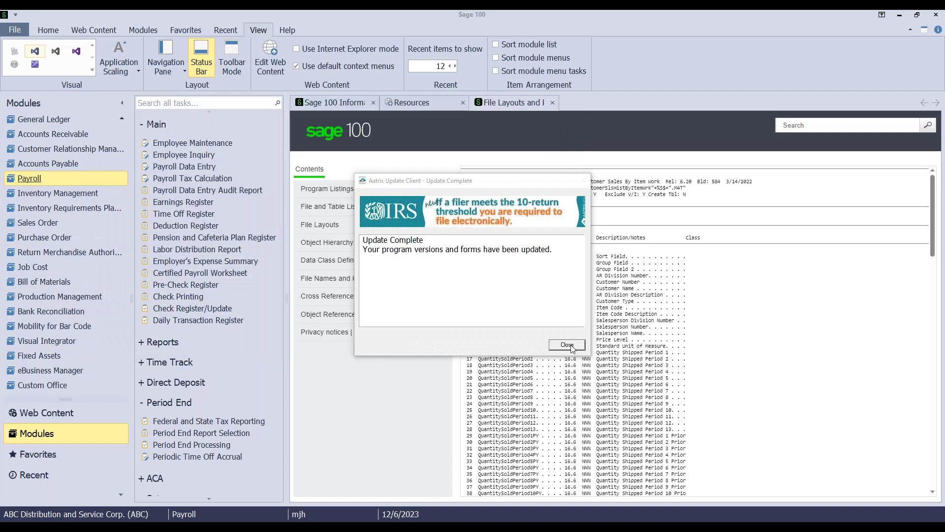
Close the update notice, accept the company FEIN, and indicate a single payroll data file
{"action": "left_click", "coordinate": [561, 344]}
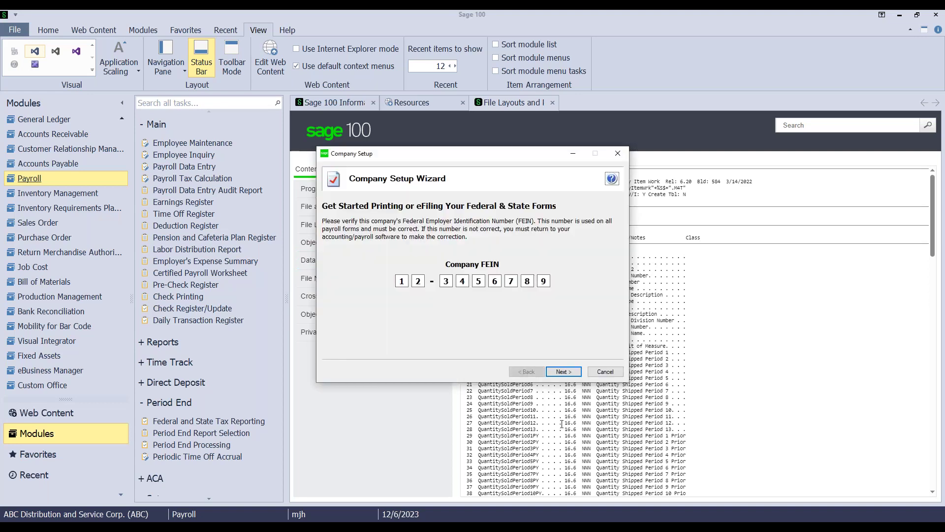
{"action": "left_click", "coordinate": [565, 372]}
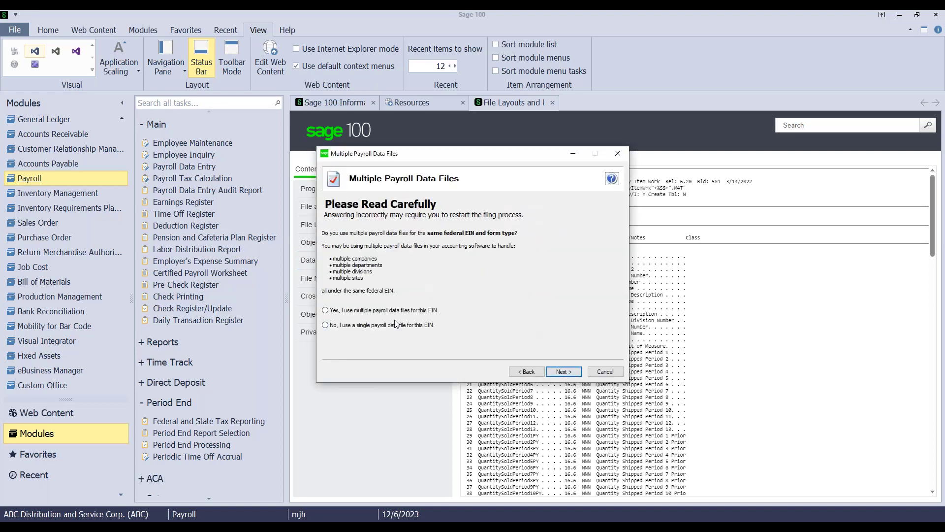
{"action": "left_click", "coordinate": [326, 325]}
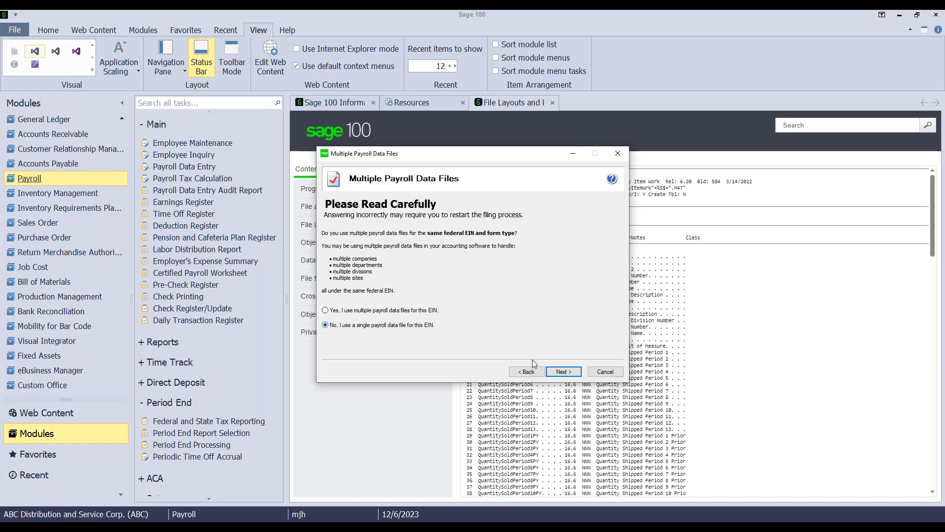
{"action": "left_click", "coordinate": [563, 372]}
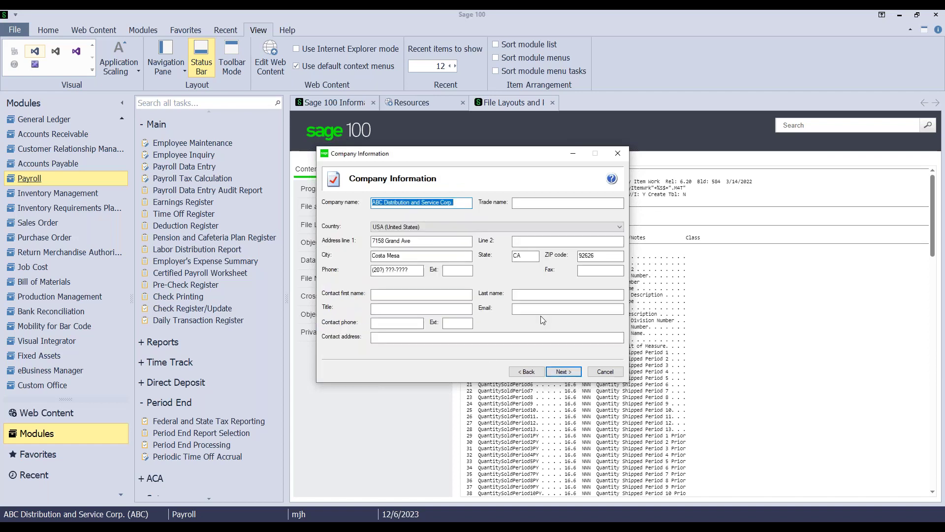
{"action": "left_click", "coordinate": [564, 372]}
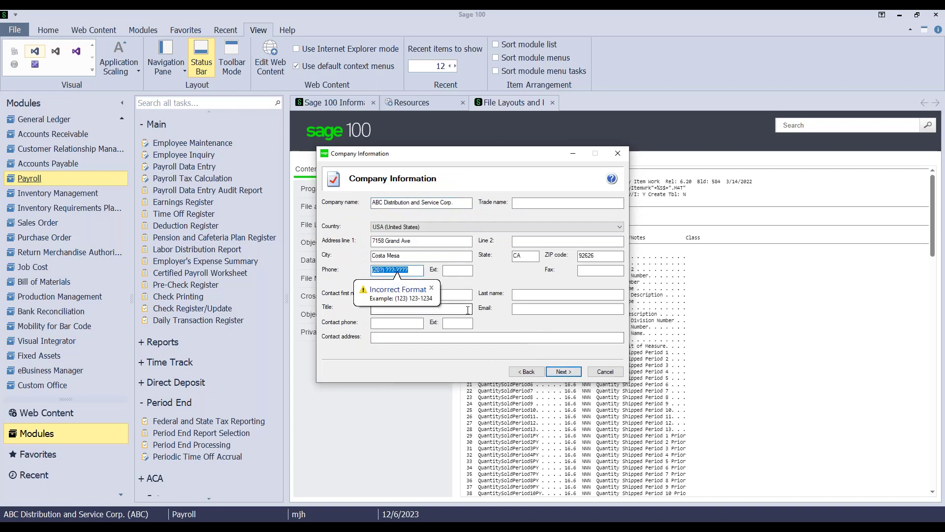
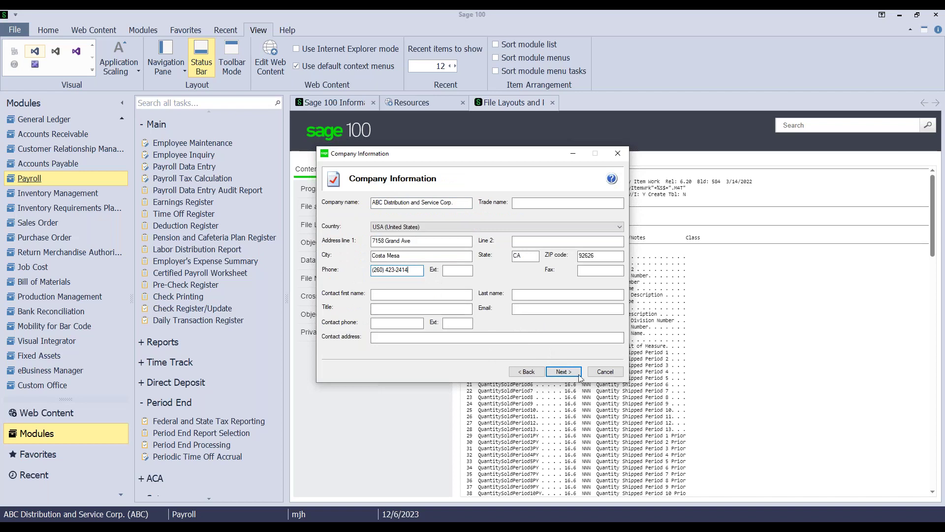
{"action": "left_click", "coordinate": [564, 372]}
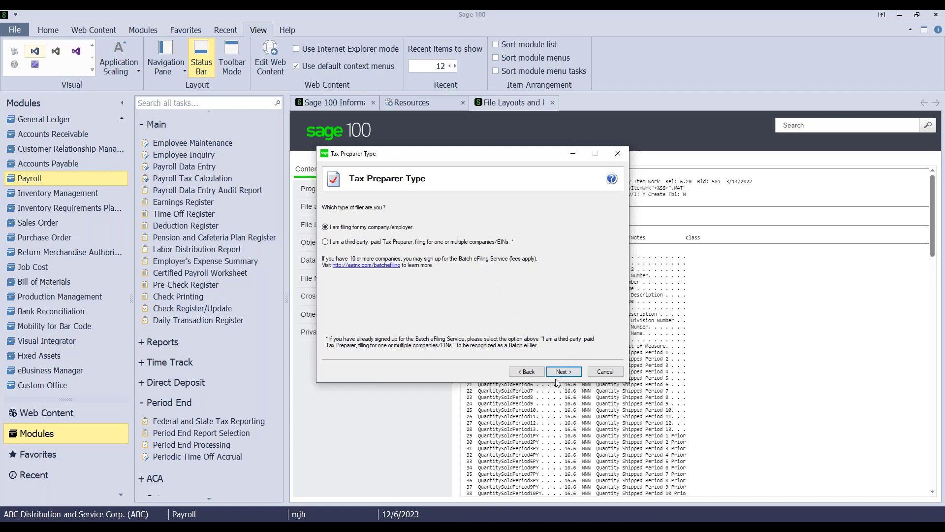
{"action": "left_click", "coordinate": [560, 373]}
Keep filing as own company and fix the last digit of the CA State Withholding account number
{"action": "left_click", "coordinate": [560, 373]}
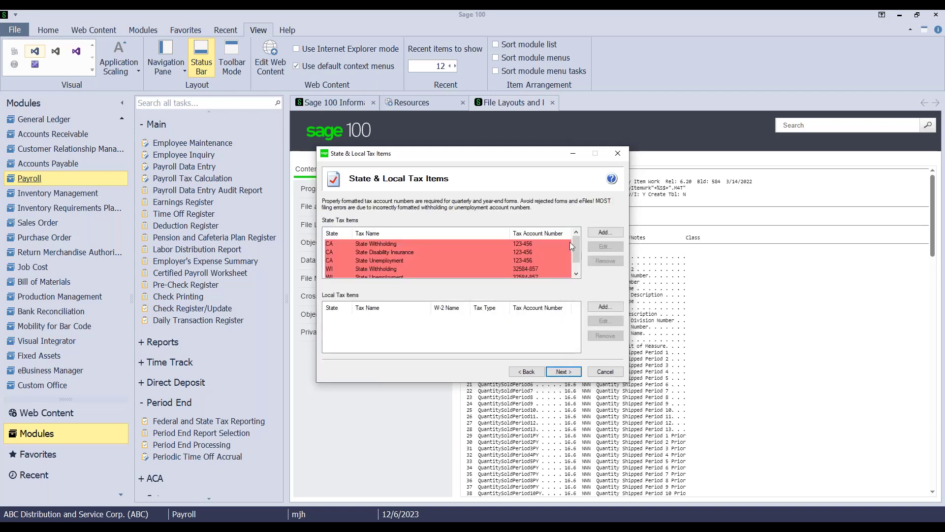
{"action": "double_click", "coordinate": [431, 244]}
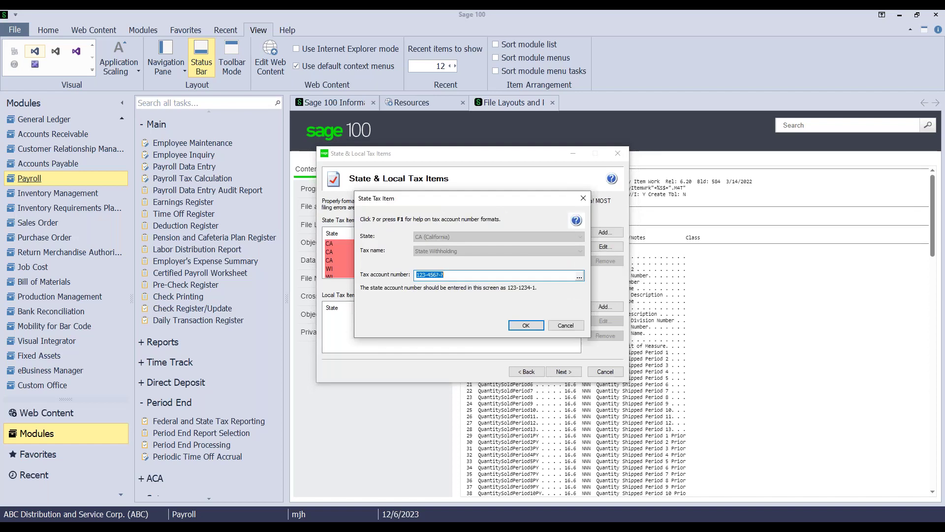
{"action": "key", "text": "End"}
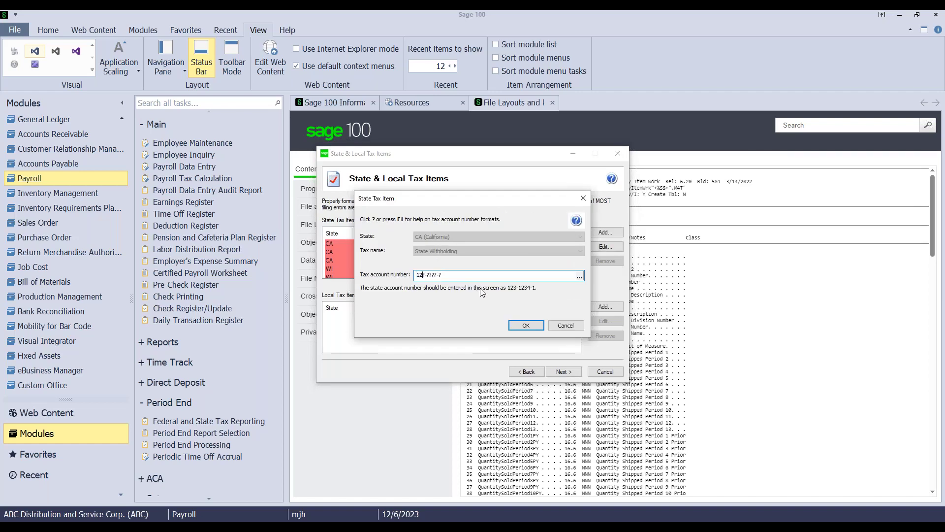
{"action": "key", "text": "BackSpace"}
{"action": "type", "text": "8"}
{"action": "key", "text": "Return"}
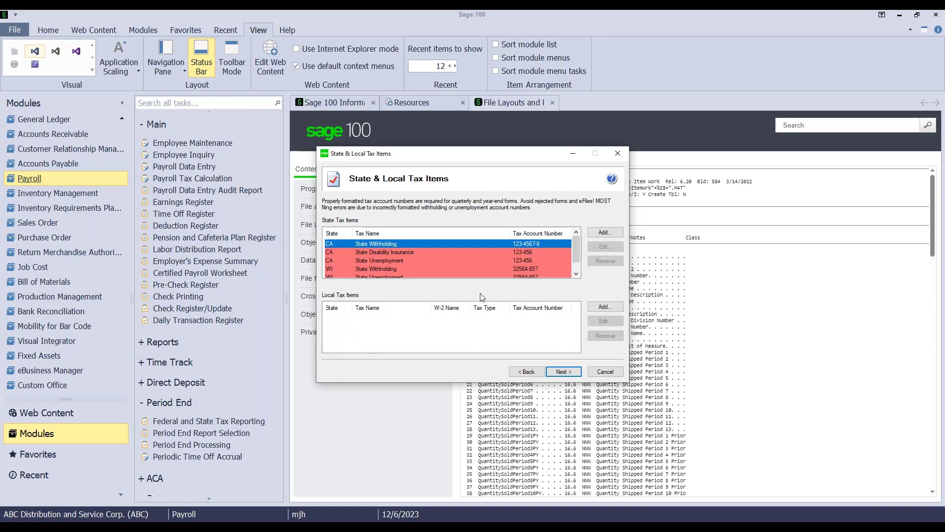
Correct the CA State Disability Insurance and CA Unemployment account numbers to the required format
{"action": "double_click", "coordinate": [396, 250]}
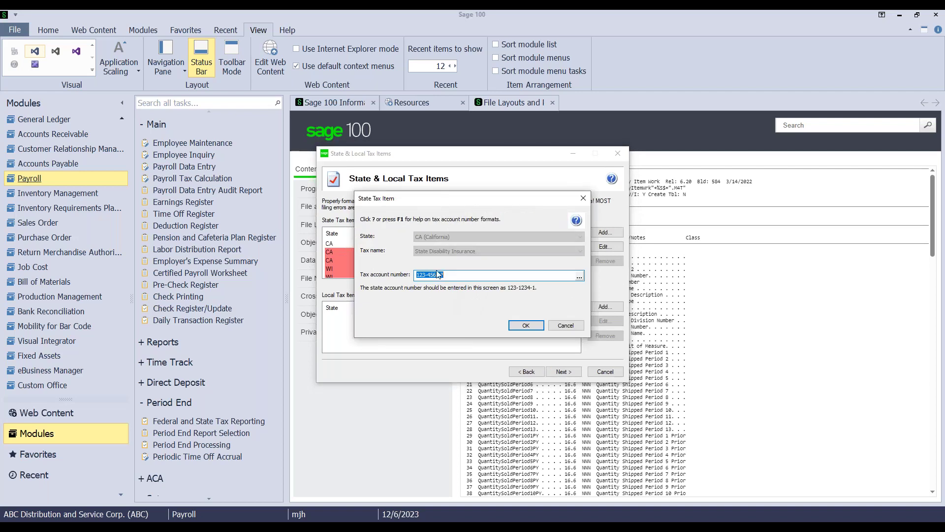
{"action": "type", "text": "789-8765-3"}
{"action": "left_click", "coordinate": [525, 325]}
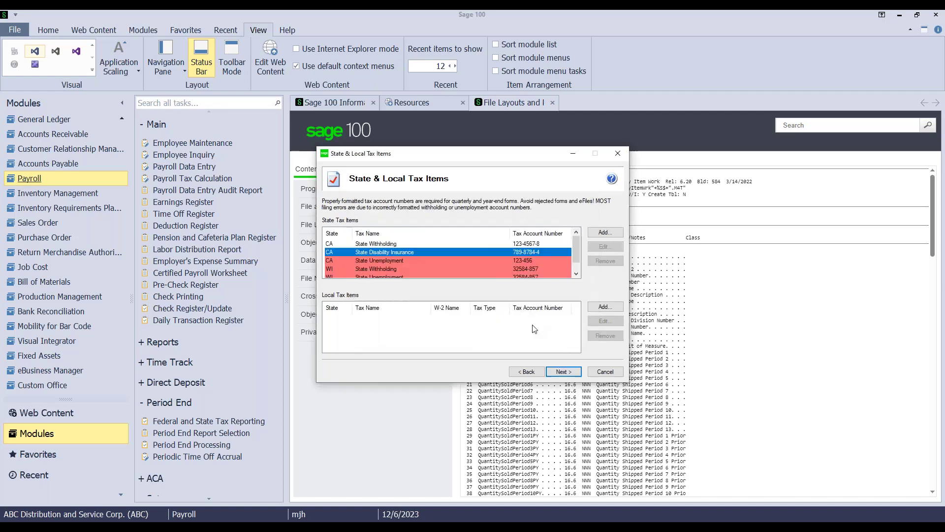
{"action": "double_click", "coordinate": [394, 262]}
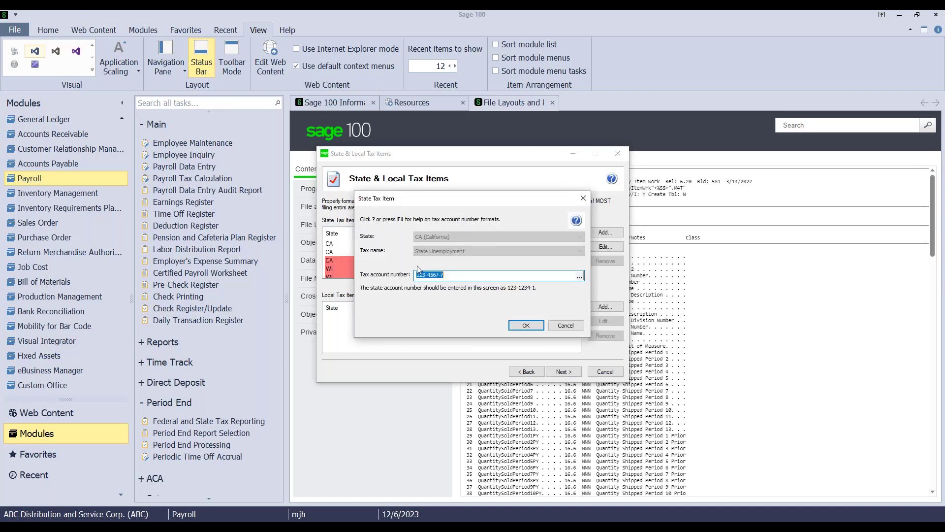
{"action": "type", "text": "123-4567-8"}
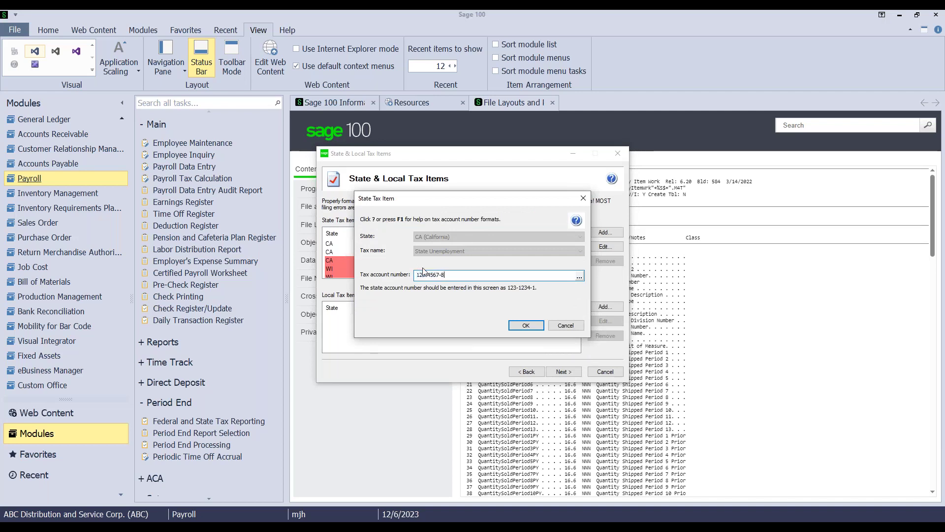
{"action": "left_click", "coordinate": [526, 325]}
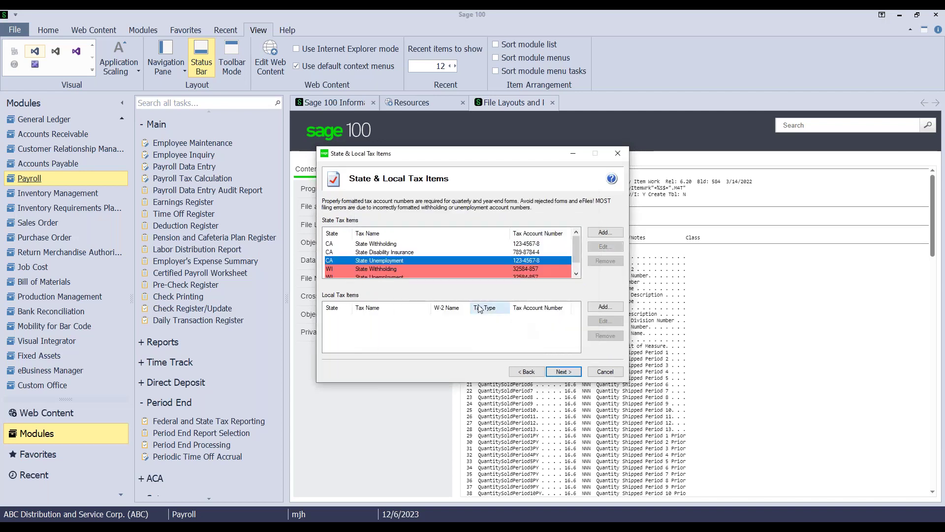
Correct the WI Withholding and WI Unemployment account numbers, then continue past the state tax items
{"action": "double_click", "coordinate": [398, 269]}
{"action": "left_click", "coordinate": [446, 274]}
{"action": "type", "text": "1234567987-09"}
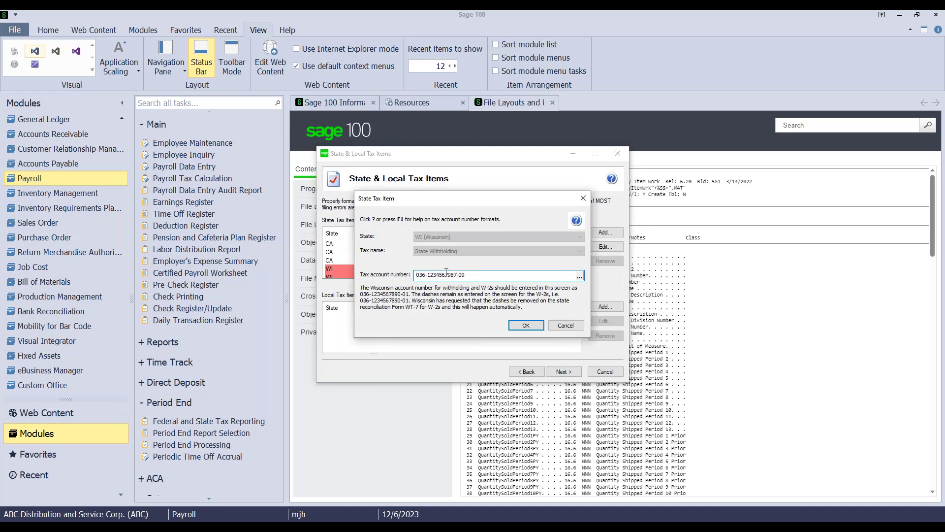
{"action": "left_click", "coordinate": [526, 325]}
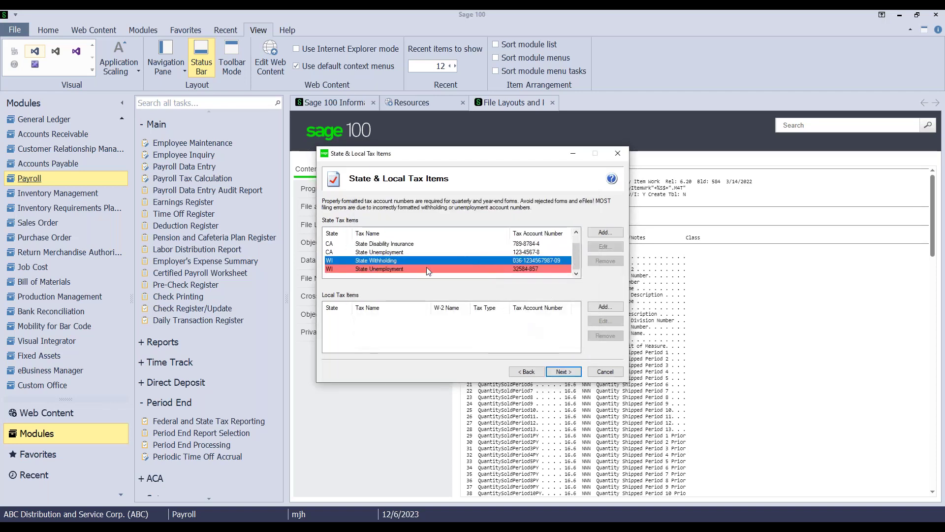
{"action": "double_click", "coordinate": [421, 271]}
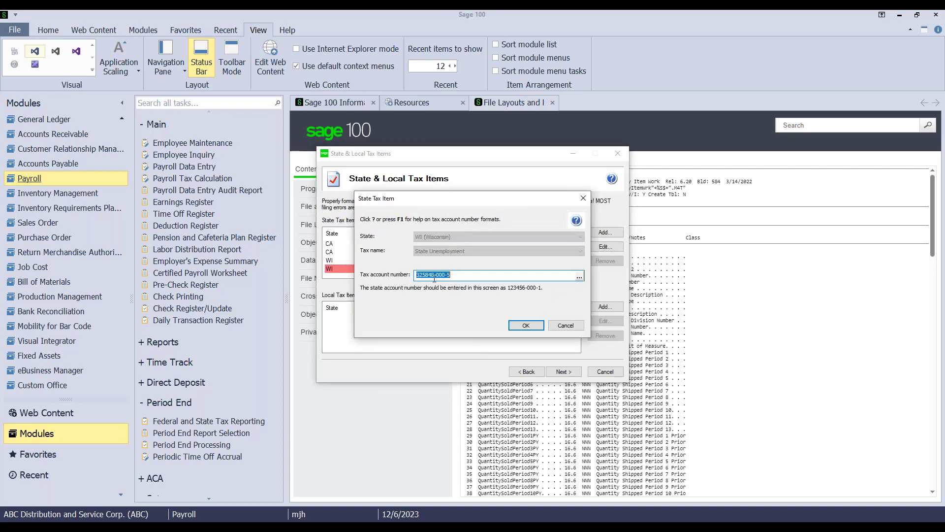
{"action": "type", "text": "126459-000-8"}
{"action": "left_click", "coordinate": [525, 325]}
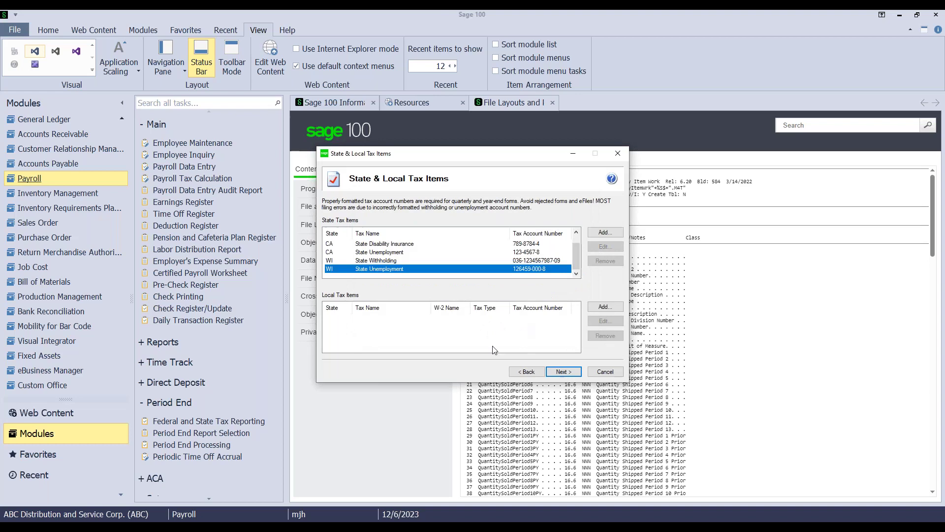
{"action": "left_click", "coordinate": [552, 375]}
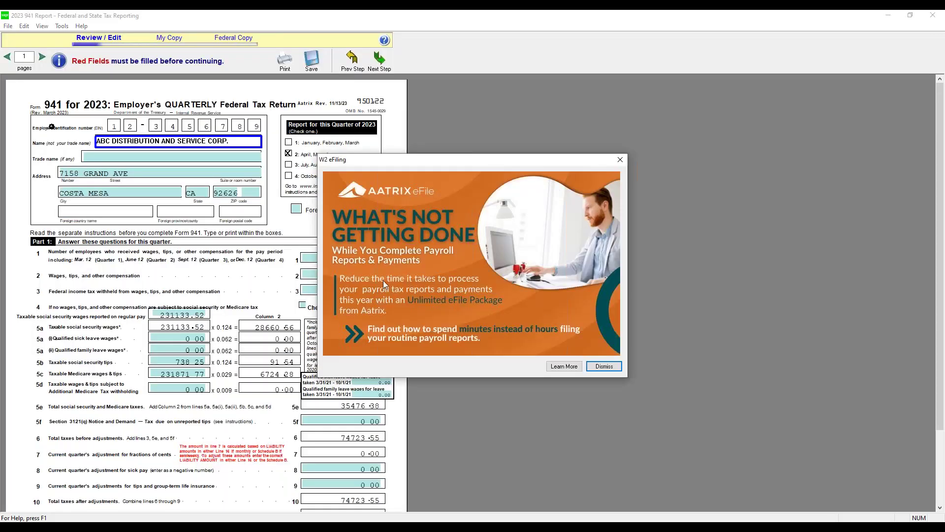
Drag the Aatrix W2 eFiling promotion off the 941 form and dismiss it
{"action": "left_click_drag", "start_coordinate": [424, 163], "coordinate": [542, 109]}
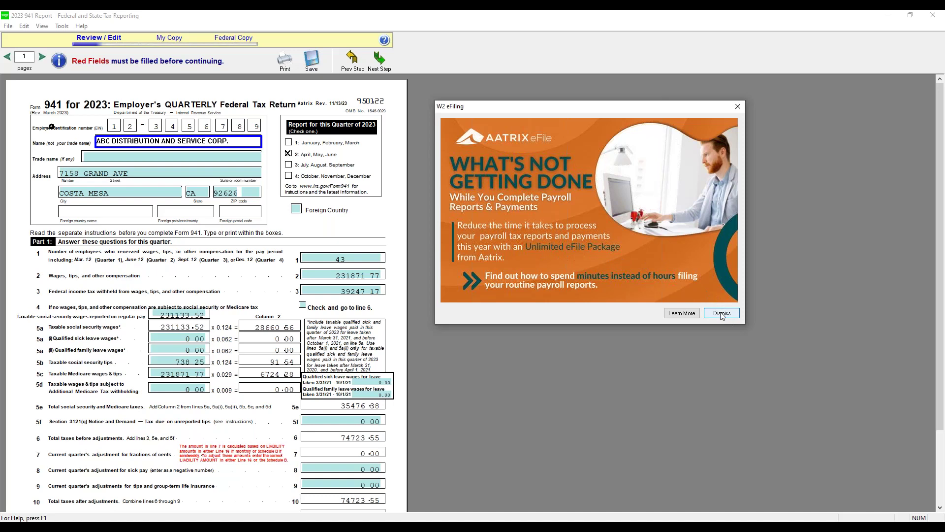
{"action": "left_click", "coordinate": [721, 314]}
Return to page 1 of the 941 report, close it without saving, and show the Questions slide
{"action": "left_click", "coordinate": [476, 282]}
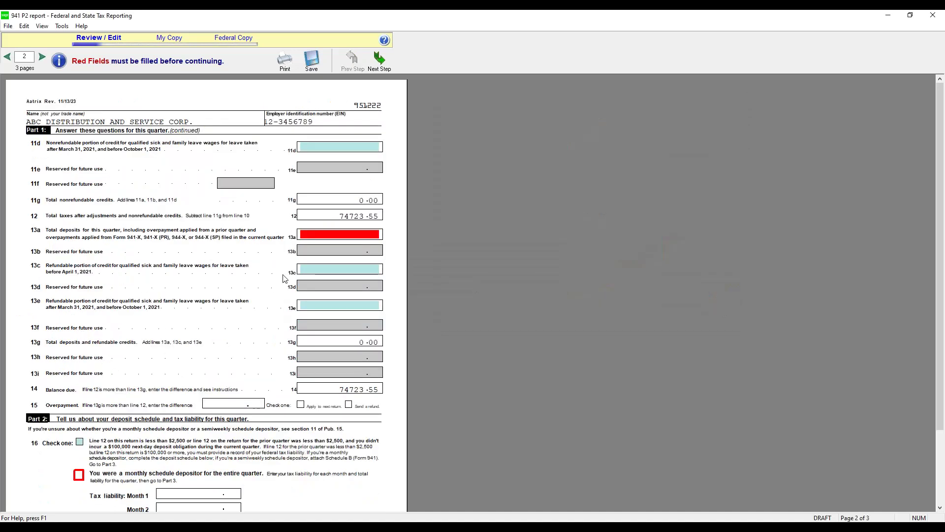
{"action": "left_click", "coordinate": [7, 56]}
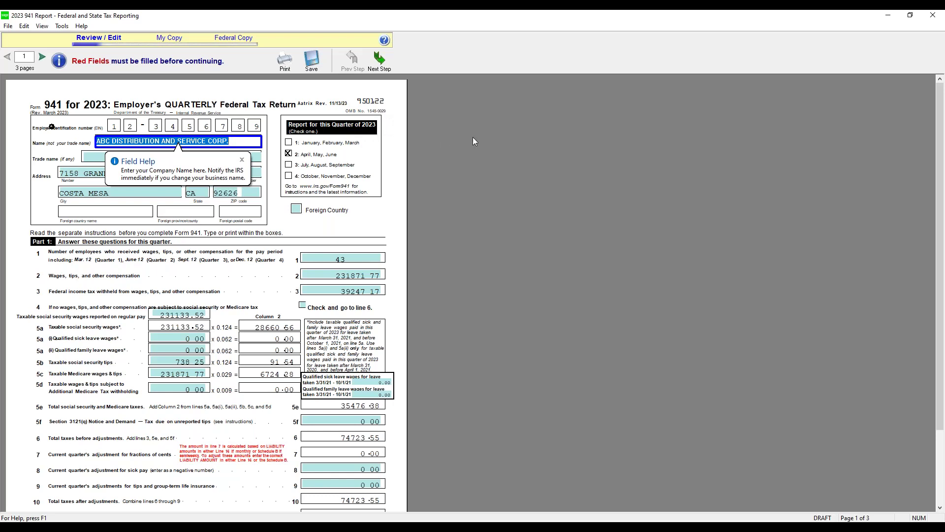
{"action": "left_click", "coordinate": [932, 16]}
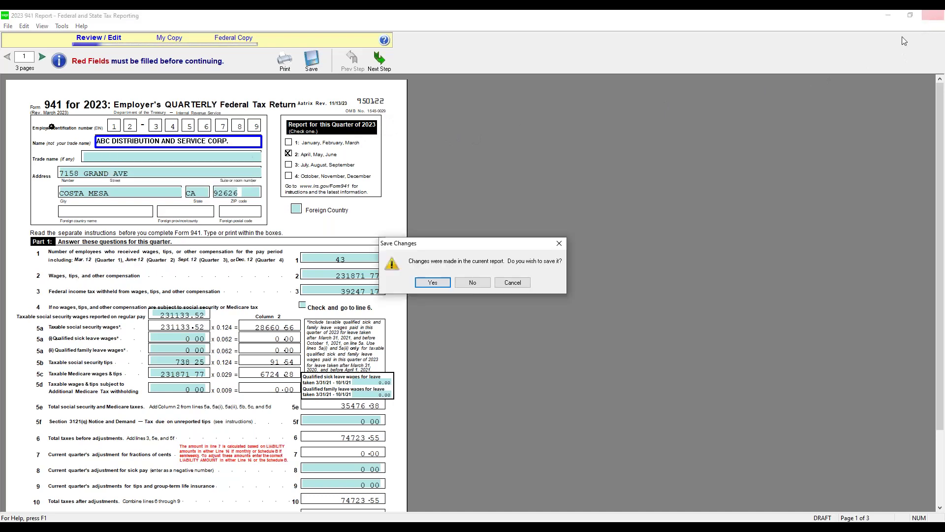
{"action": "left_click", "coordinate": [472, 285]}
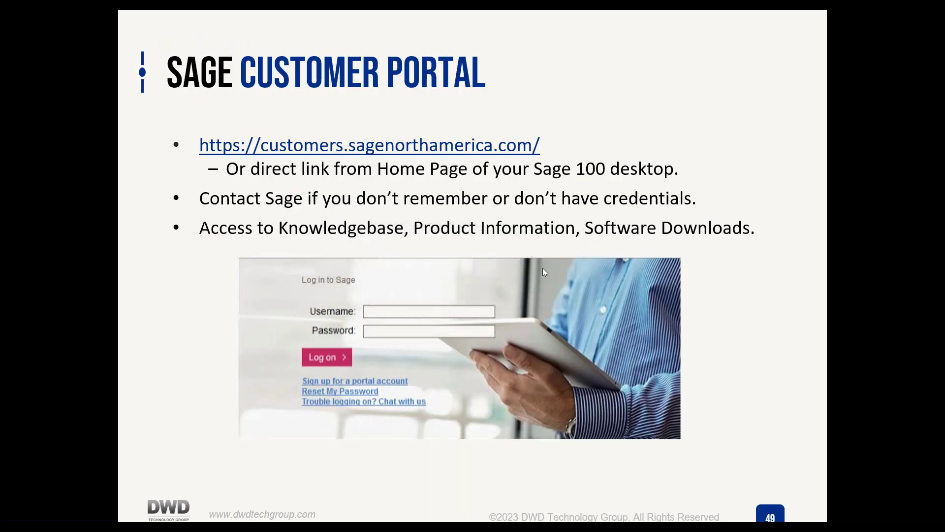
{"action": "key", "text": "Right"}
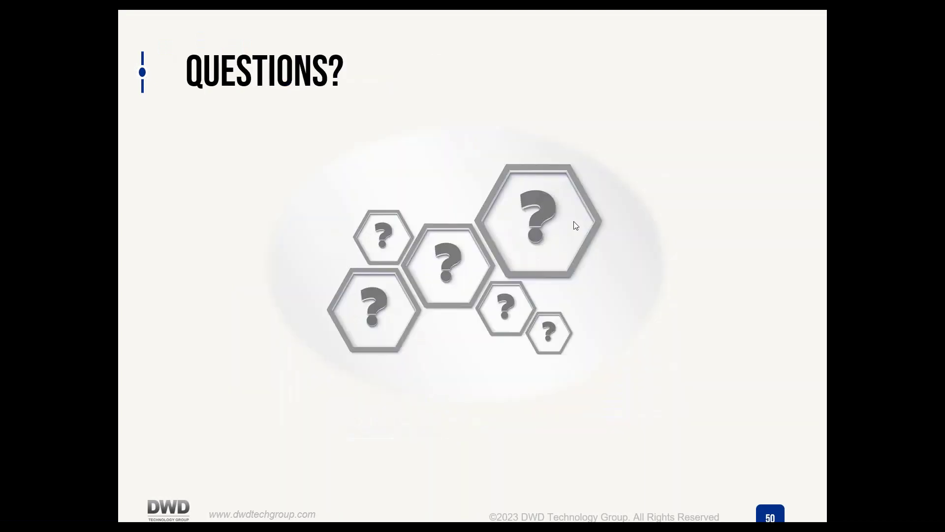
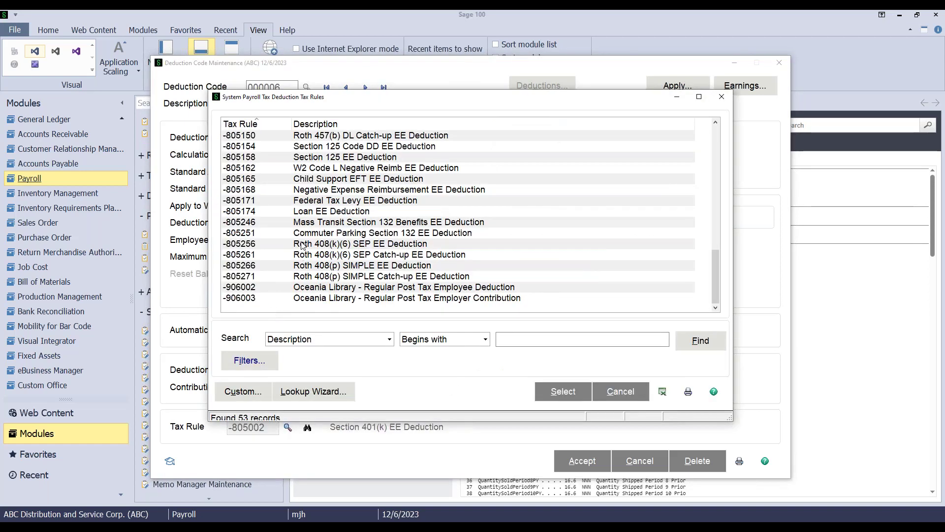
Browse the Tax Rules list, then close it and keep the 401k Plan's rule at -805002
{"action": "scroll", "coordinate": [302, 247], "scroll_direction": "up", "scroll_amount": 2}
{"action": "scroll", "coordinate": [318, 191], "scroll_direction": "up", "scroll_amount": 1}
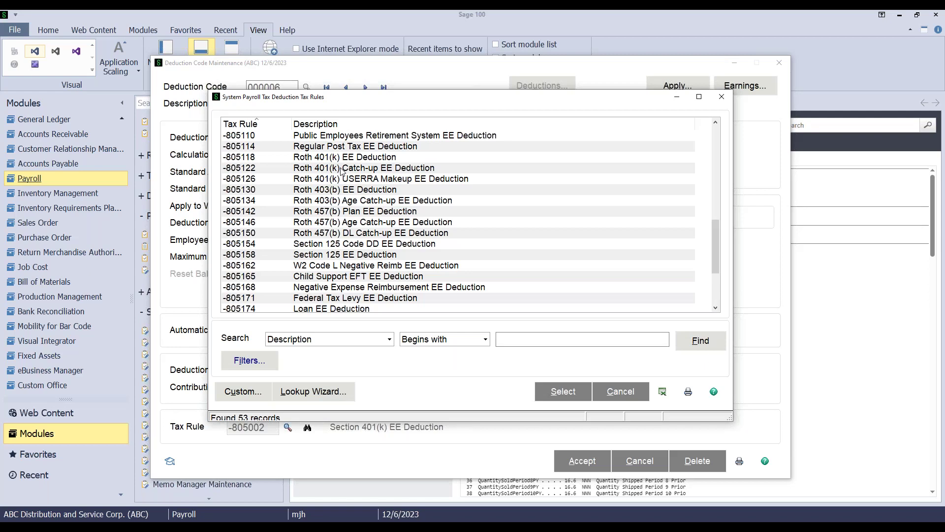
{"action": "scroll", "coordinate": [341, 170], "scroll_direction": "up", "scroll_amount": 3}
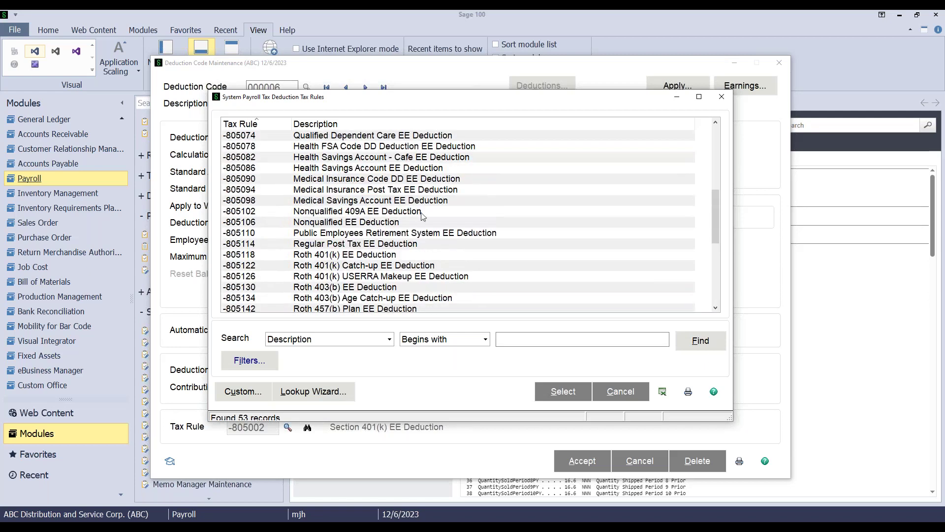
{"action": "scroll", "coordinate": [362, 198], "scroll_direction": "up", "scroll_amount": 3}
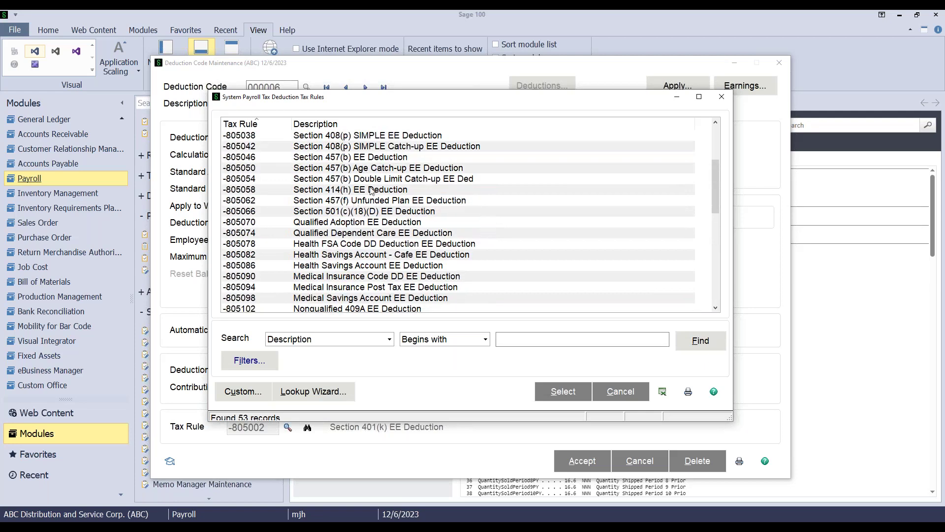
{"action": "scroll", "coordinate": [359, 192], "scroll_direction": "up", "scroll_amount": 2}
{"action": "scroll", "coordinate": [364, 165], "scroll_direction": "up", "scroll_amount": 1}
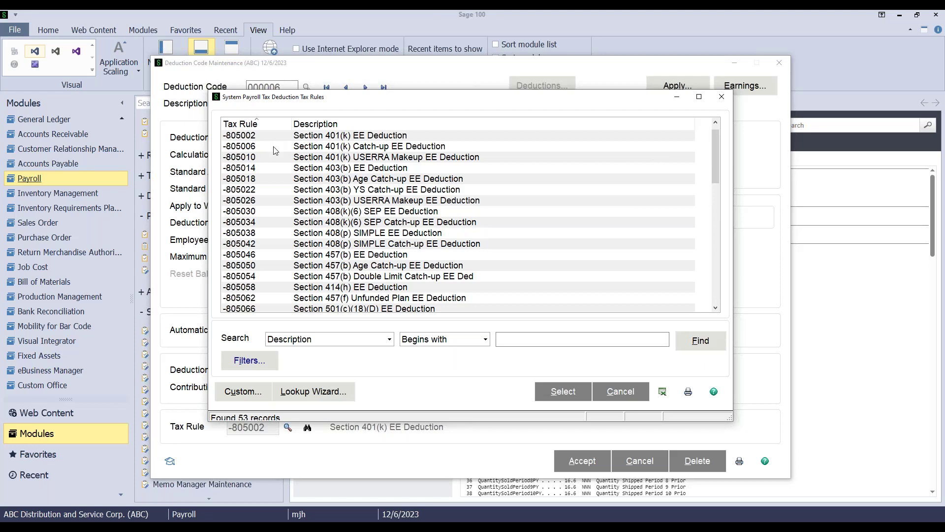
{"action": "scroll", "coordinate": [345, 200], "scroll_direction": "down", "scroll_amount": 6}
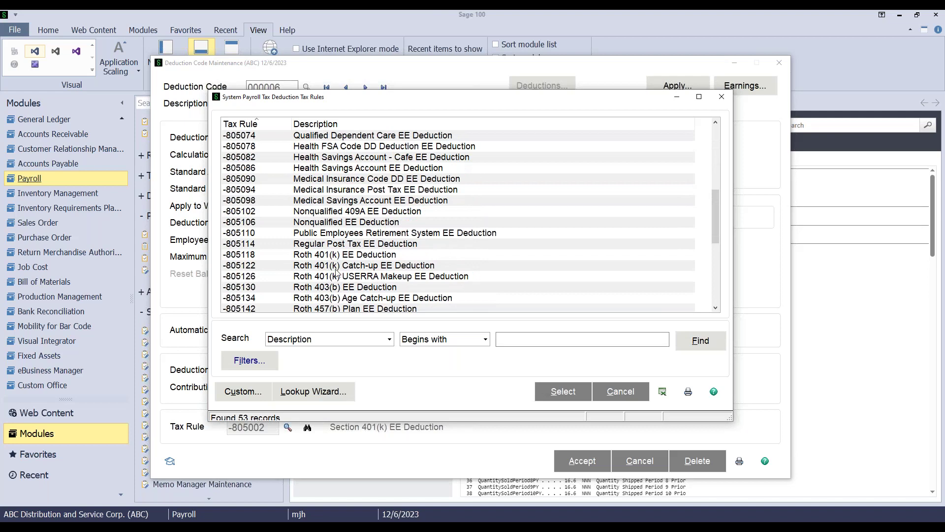
{"action": "scroll", "coordinate": [325, 269], "scroll_direction": "down", "scroll_amount": 3}
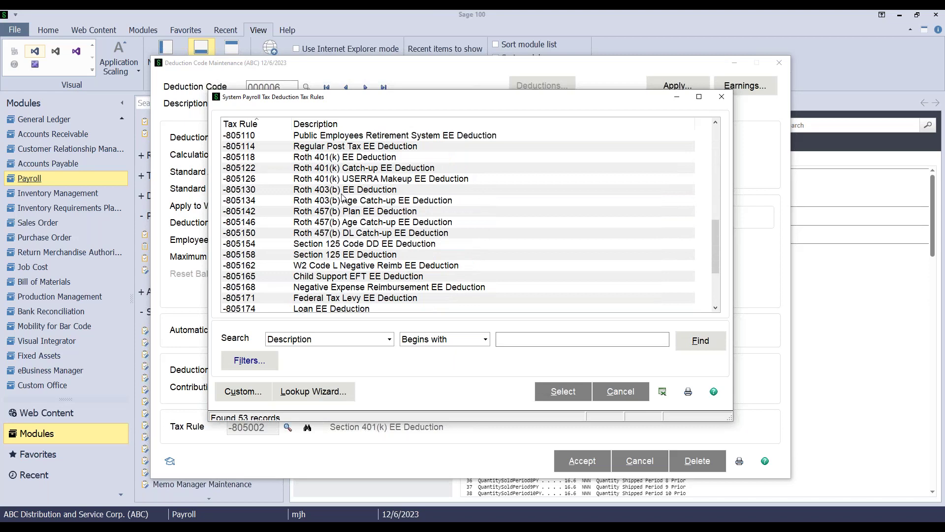
{"action": "scroll", "coordinate": [340, 207], "scroll_direction": "down", "scroll_amount": 3}
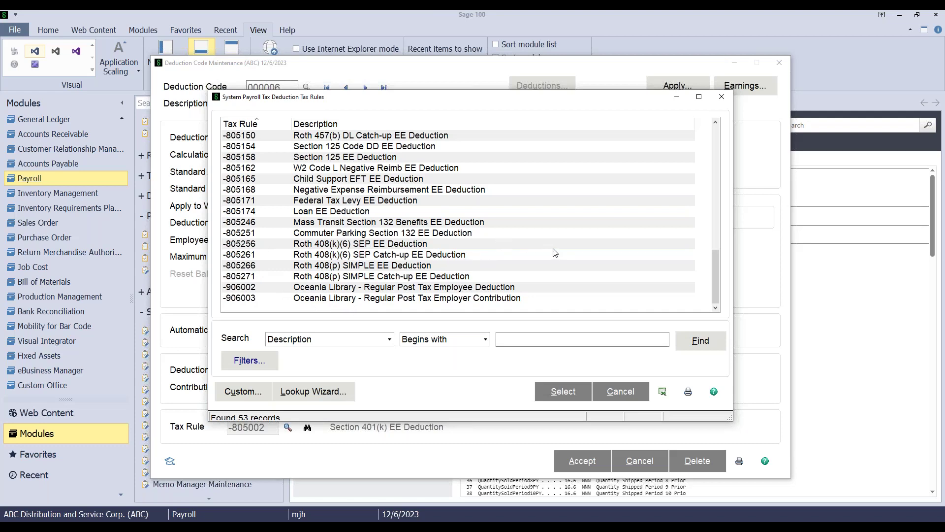
{"action": "left_click", "coordinate": [721, 97]}
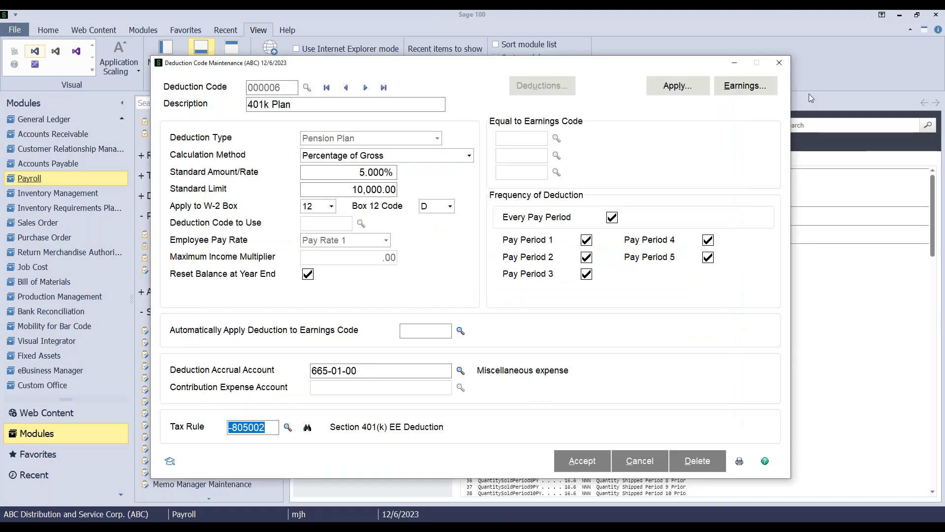
Close the 401k Plan deduction record and scroll the Payroll menu down to Setup
{"action": "left_click", "coordinate": [780, 63]}
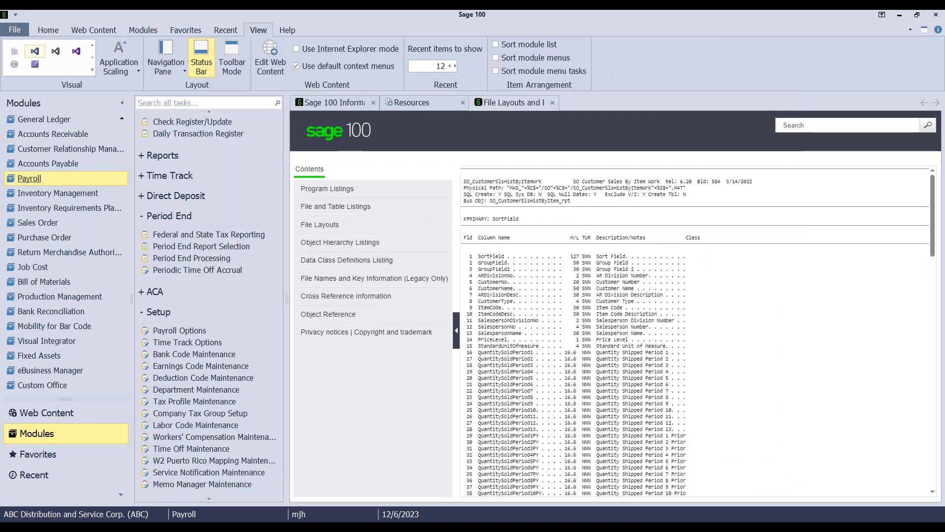
{"action": "scroll", "coordinate": [161, 232], "scroll_direction": "up", "scroll_amount": 5}
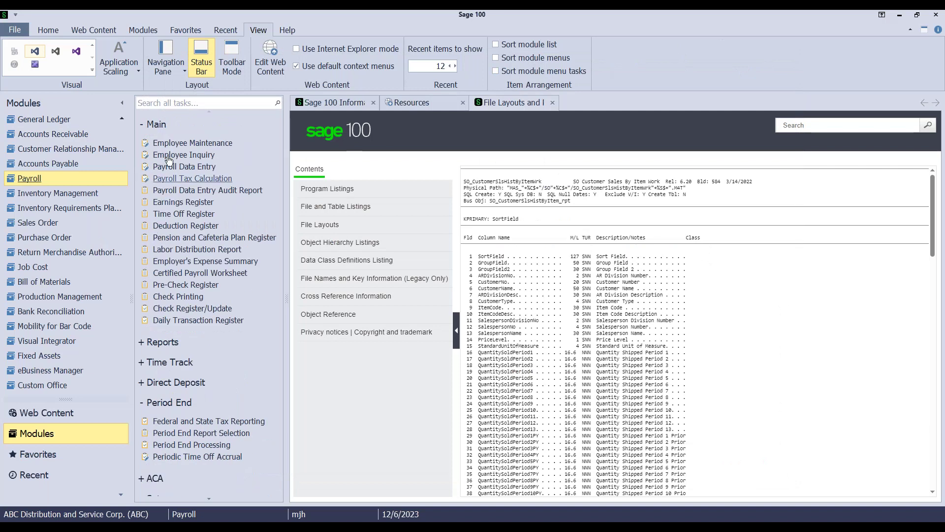
{"action": "scroll", "coordinate": [174, 449], "scroll_direction": "down", "scroll_amount": 3}
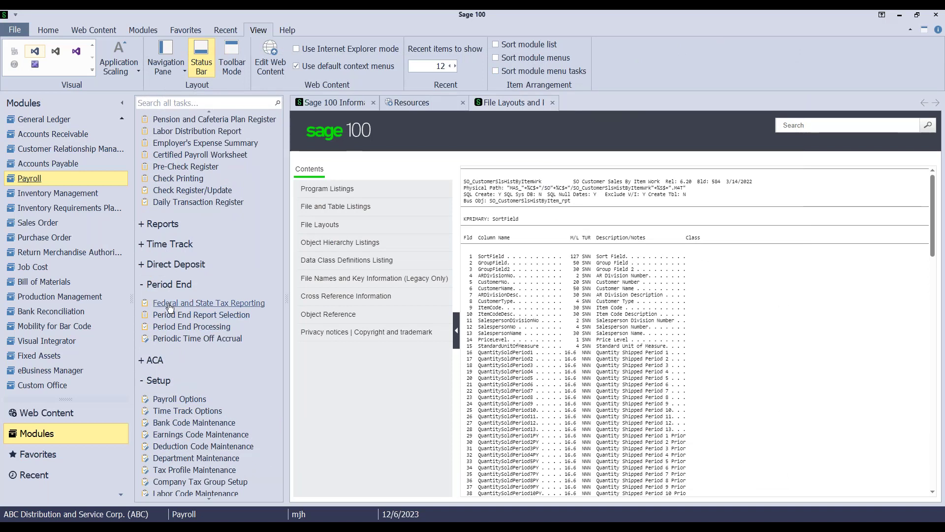
{"action": "scroll", "coordinate": [172, 328], "scroll_direction": "down", "scroll_amount": 1}
{"action": "scroll", "coordinate": [172, 329], "scroll_direction": "down", "scroll_amount": 2}
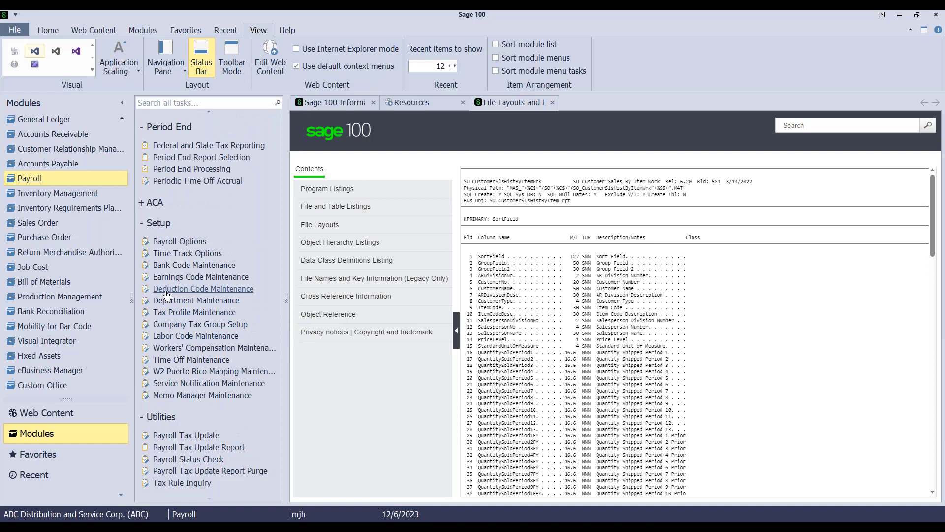
Create deduction code 401CAT with the description '401 Catch Up'
{"action": "left_click", "coordinate": [237, 288]}
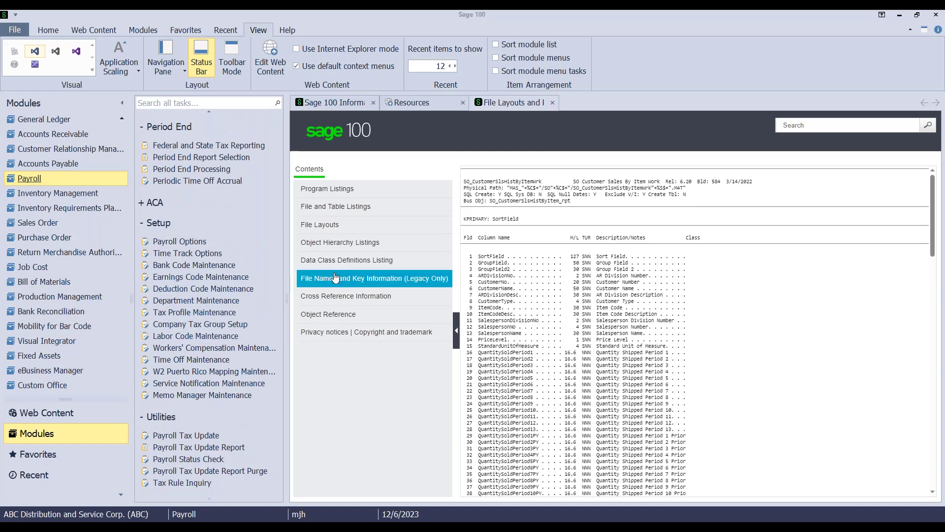
{"action": "type", "text": "401CU"}
{"action": "key", "text": "BackSpace"}
{"action": "type", "text": "AT"}
{"action": "key", "text": "Tab"}
{"action": "type", "text": "401"}
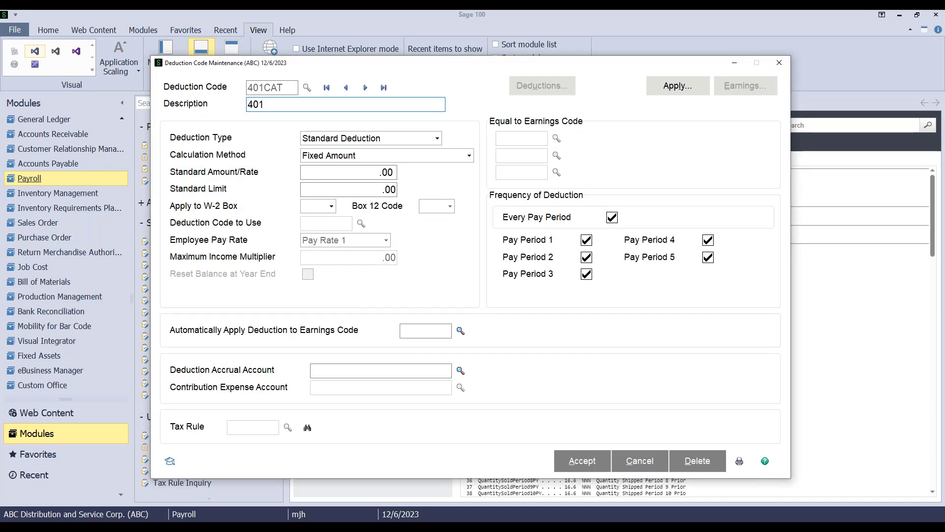
{"action": "type", "text": " Catch Up"}
Set the 401CAT deduction type to Pension Plan and bring up the tax rules list
{"action": "key", "text": "Tab"}
{"action": "left_click", "coordinate": [438, 138]}
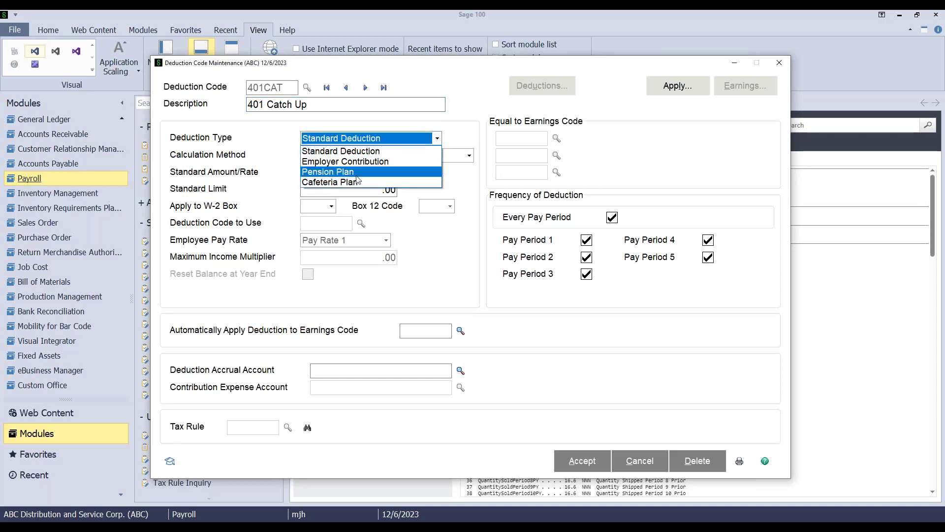
{"action": "left_click", "coordinate": [342, 172]}
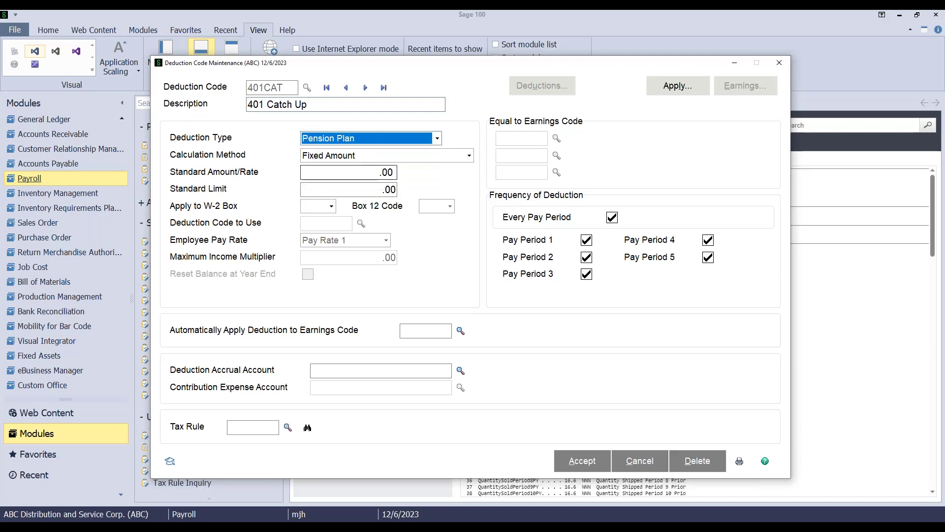
{"action": "left_click", "coordinate": [288, 428]}
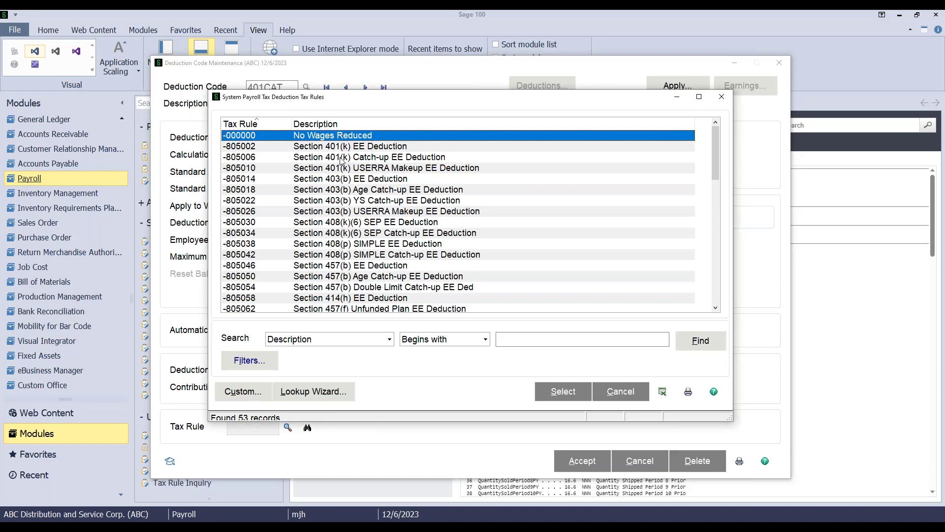
Assign tax rule -805006, Section 401(k) Catch-up EE Deduction, to 401CAT
{"action": "double_click", "coordinate": [342, 157]}
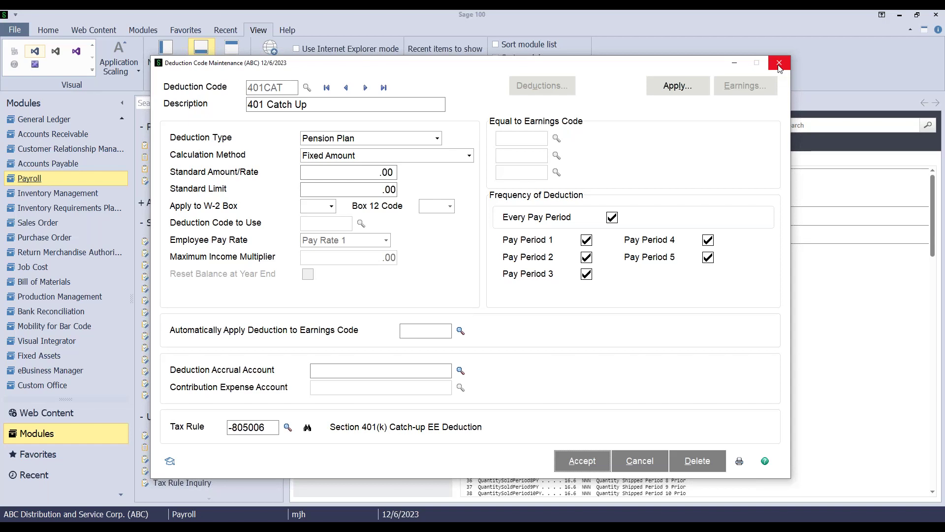
Close 401CAT without saving, minimize Sage 100, and advance to the Thank You slide
{"action": "left_click", "coordinate": [779, 68]}
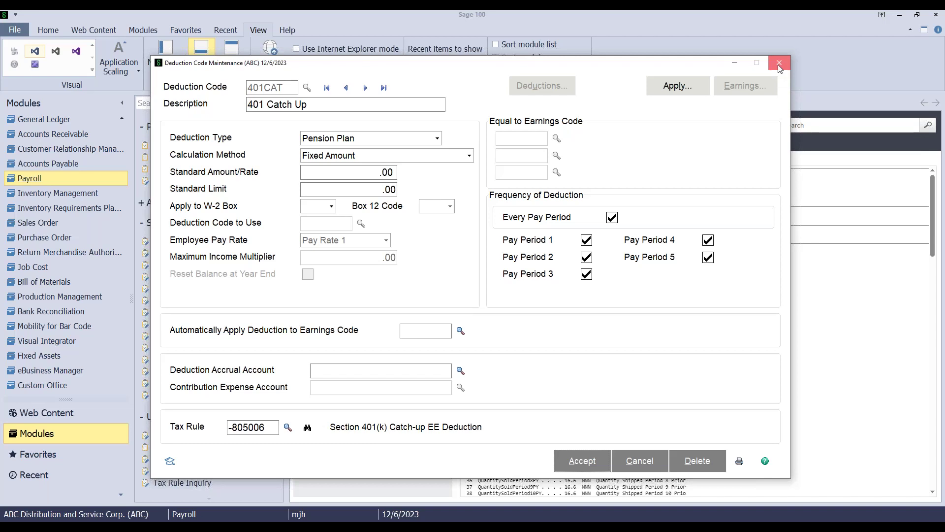
{"action": "left_click", "coordinate": [779, 68]}
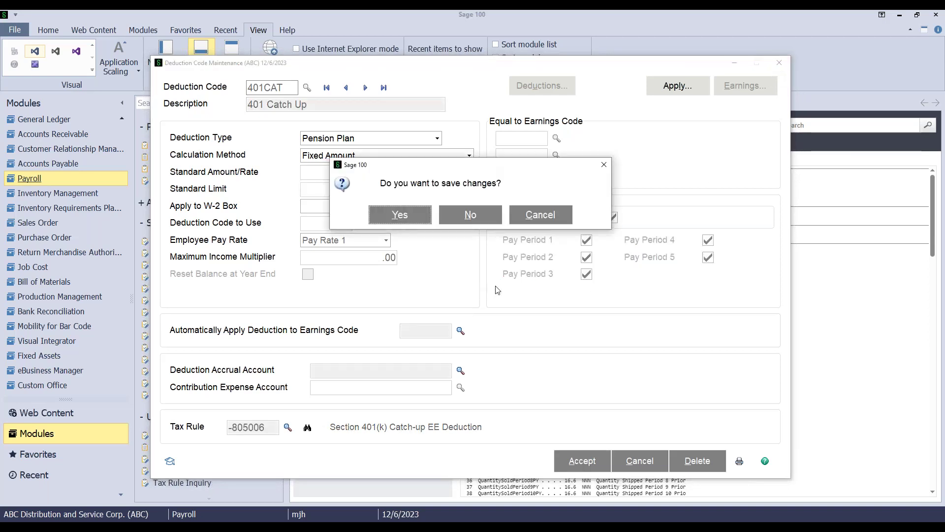
{"action": "left_click", "coordinate": [470, 214]}
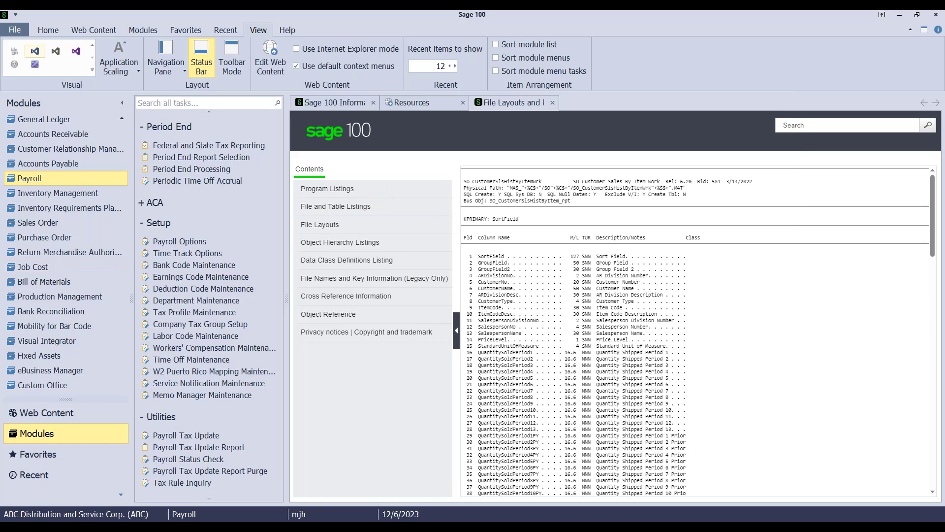
{"action": "left_click", "coordinate": [900, 16]}
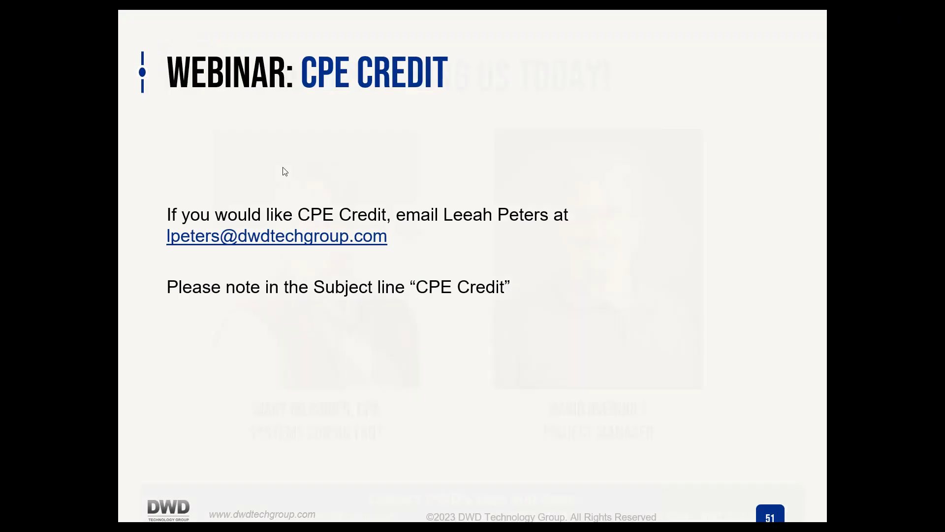
{"action": "left_click", "coordinate": [283, 167]}
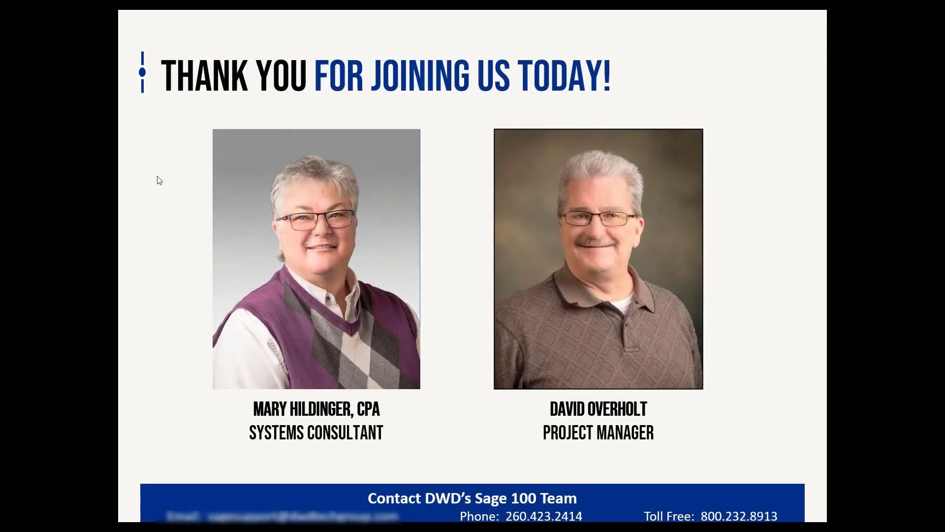